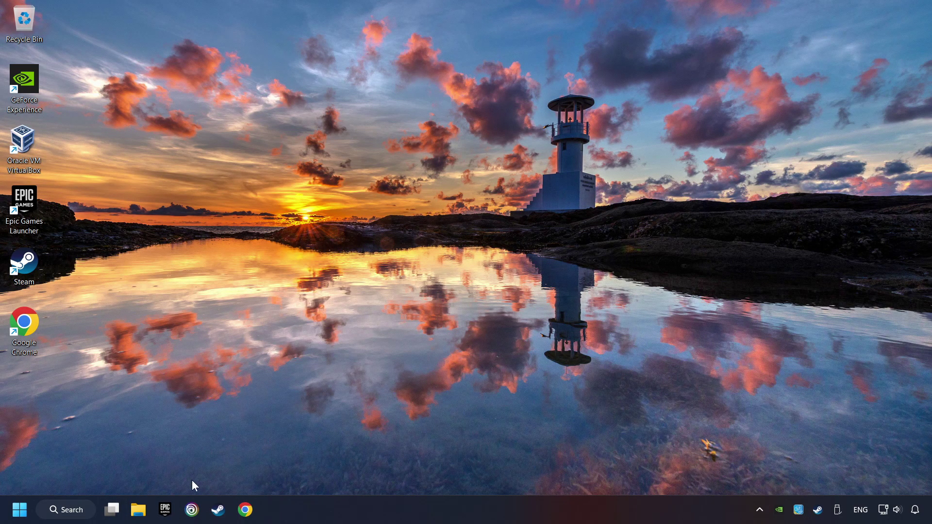
# Step: Open Device Manager from Windows search and centre its window
pyautogui.click(77, 510)
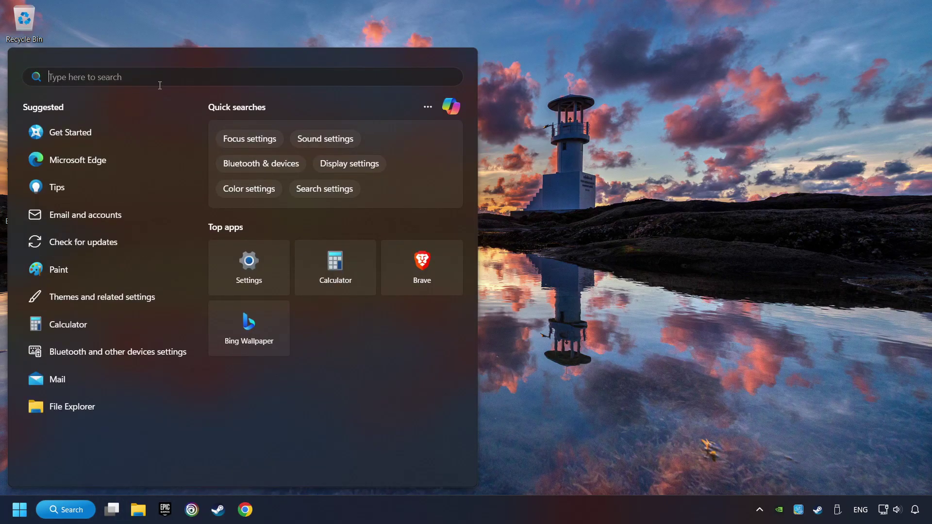
pyautogui.write('device manager')
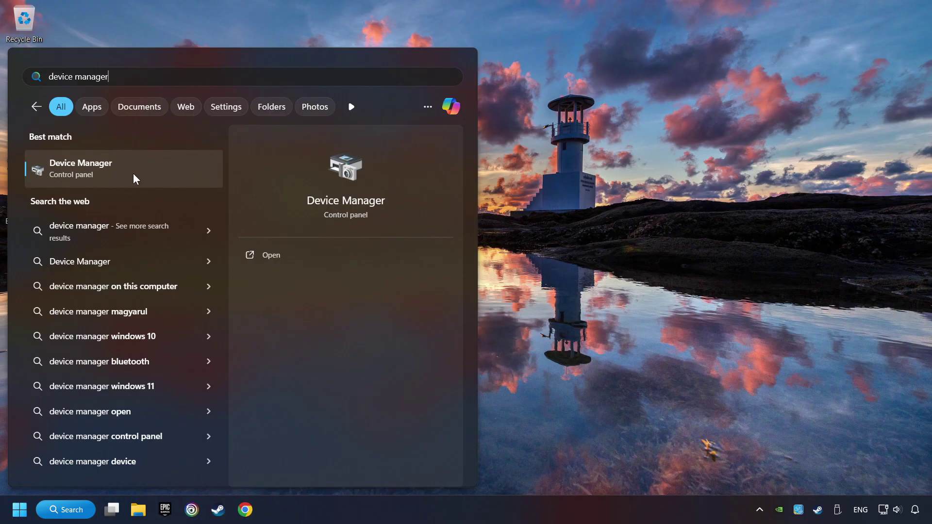
pyautogui.click(174, 169)
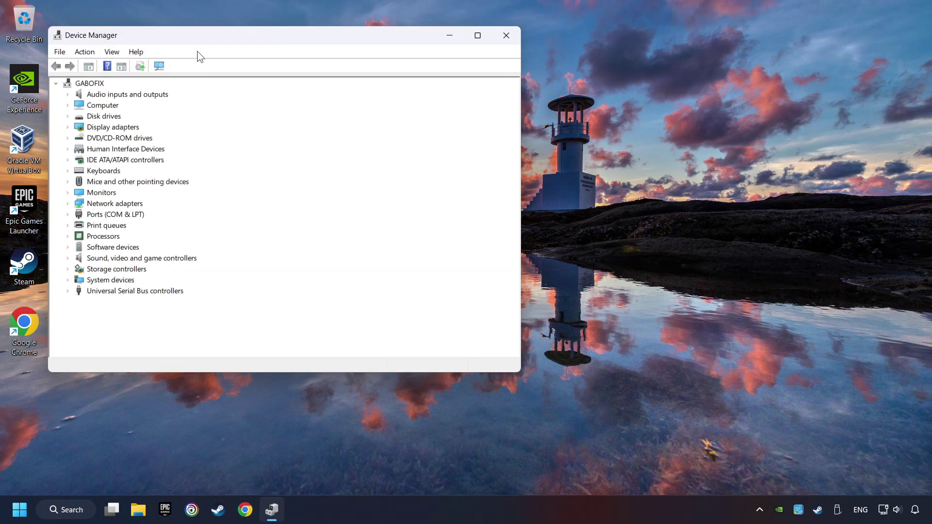
pyautogui.moveTo(204, 37); pyautogui.dragTo(370, 93)
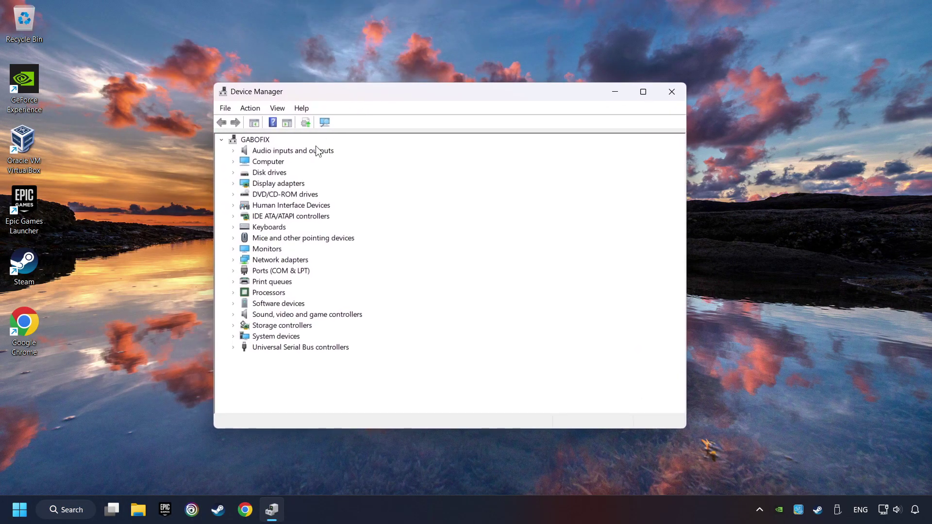
# Step: Auto-search for a newer NVIDIA GeForce GTX 1050 Ti driver; the best one is already installed
pyautogui.click(247, 183)
pyautogui.click(233, 183)
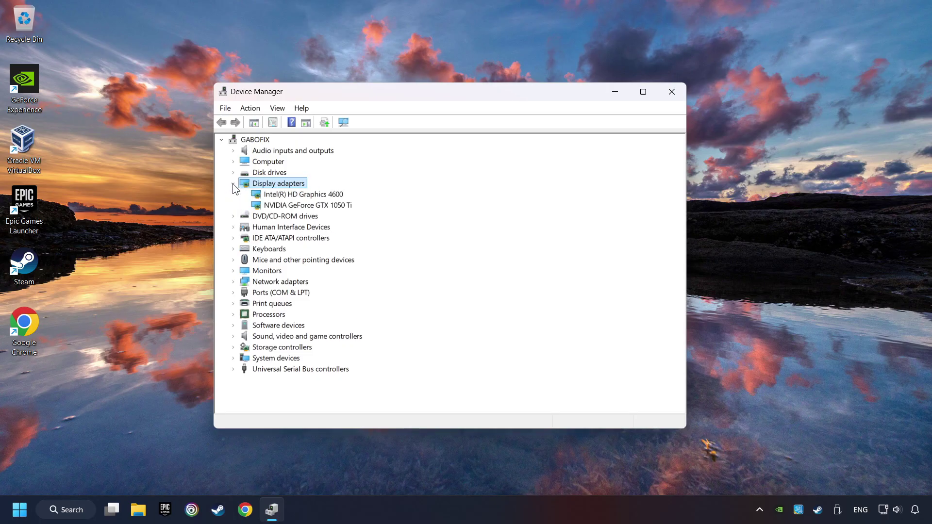
pyautogui.click(280, 206)
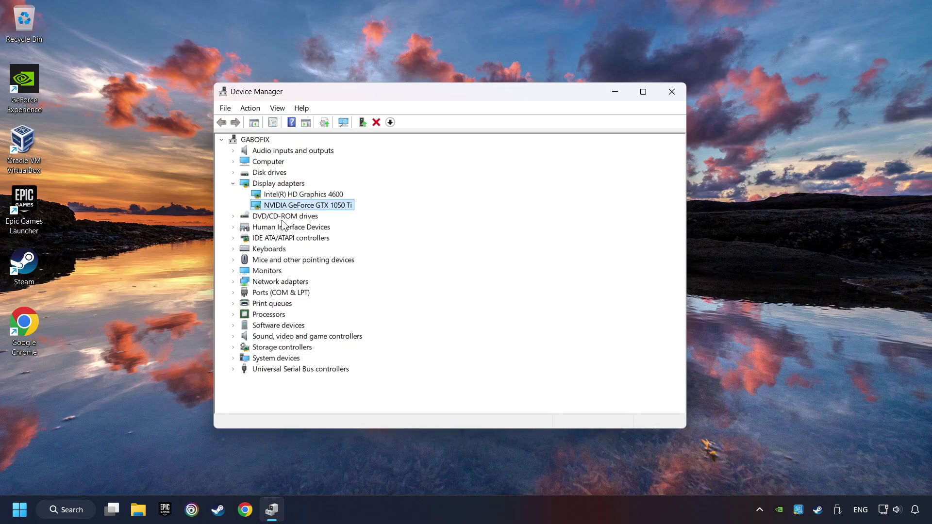
pyautogui.rightClick(298, 206)
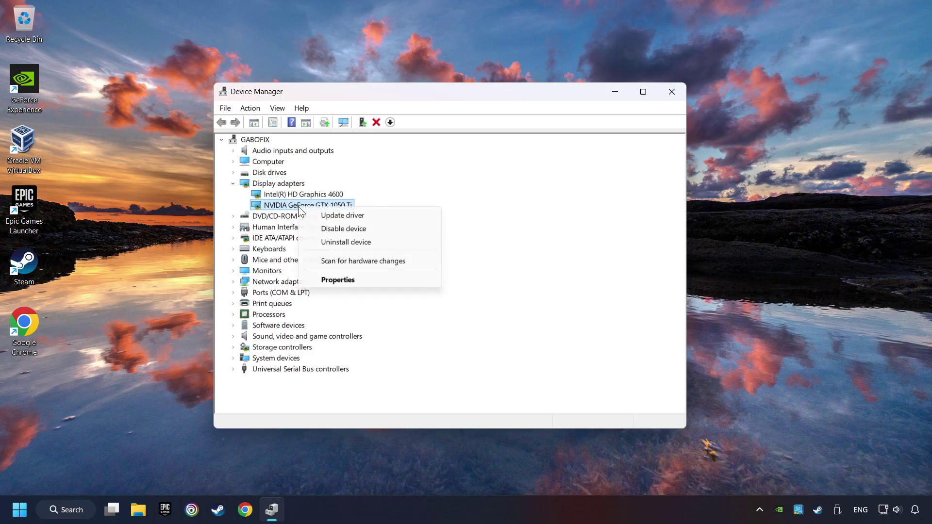
pyautogui.click(373, 217)
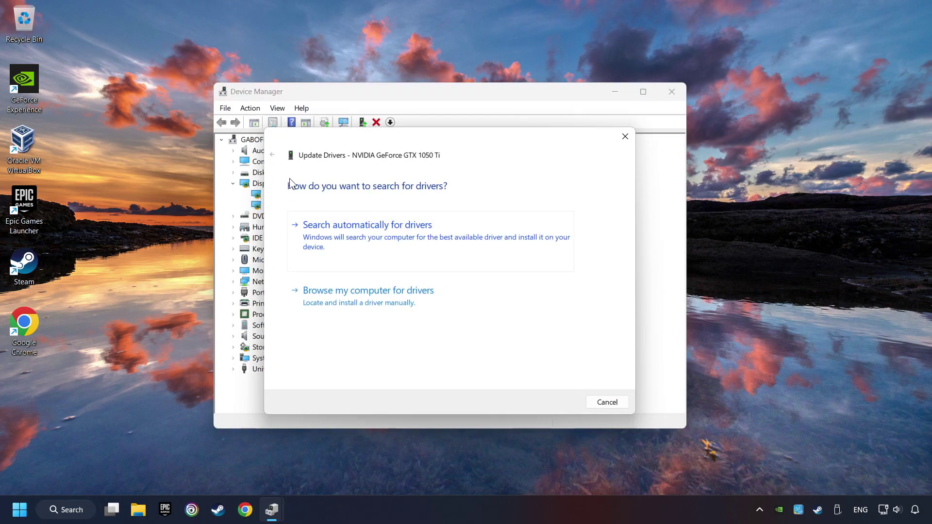
pyautogui.click(388, 229)
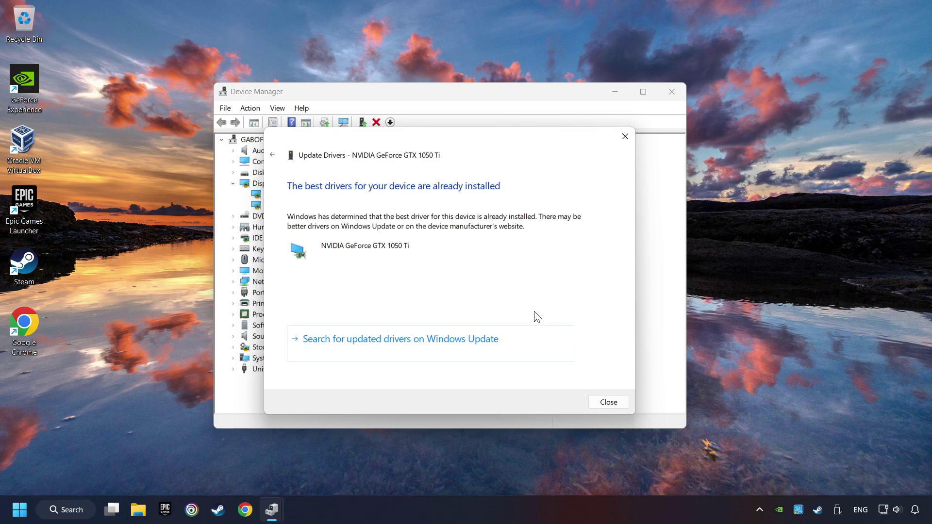
pyautogui.click(608, 402)
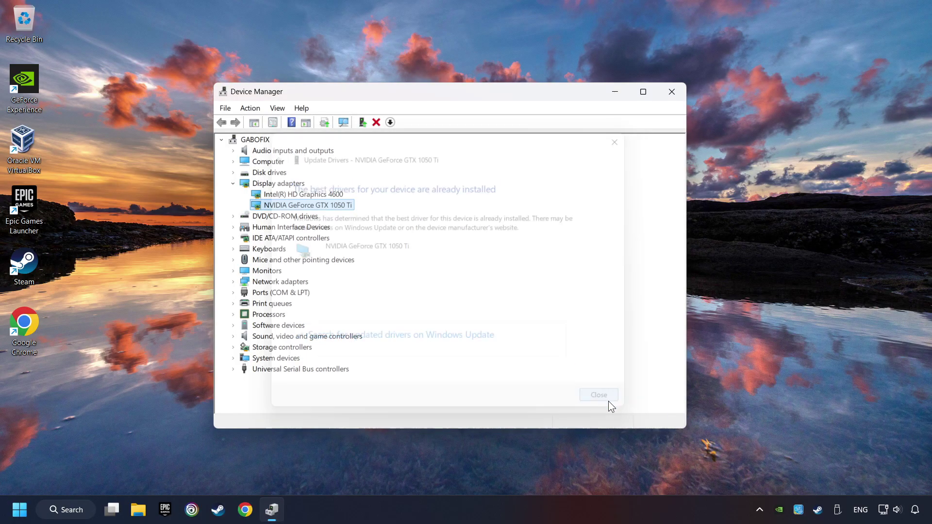
# Step: Search 'nvidia geforce driver download' and download GeForce_Experience_v3.28.0.417.exe from the official drivers page
pyautogui.click(673, 96)
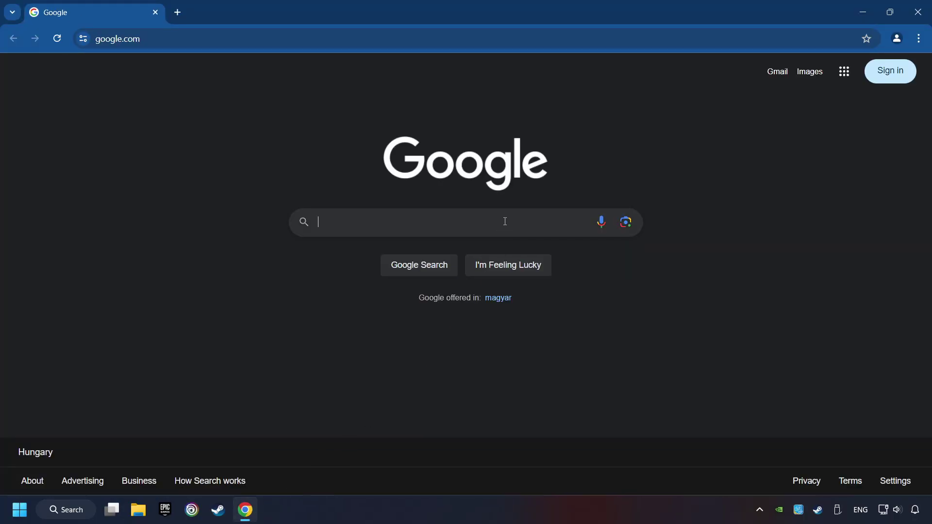
pyautogui.write('nvidia g')
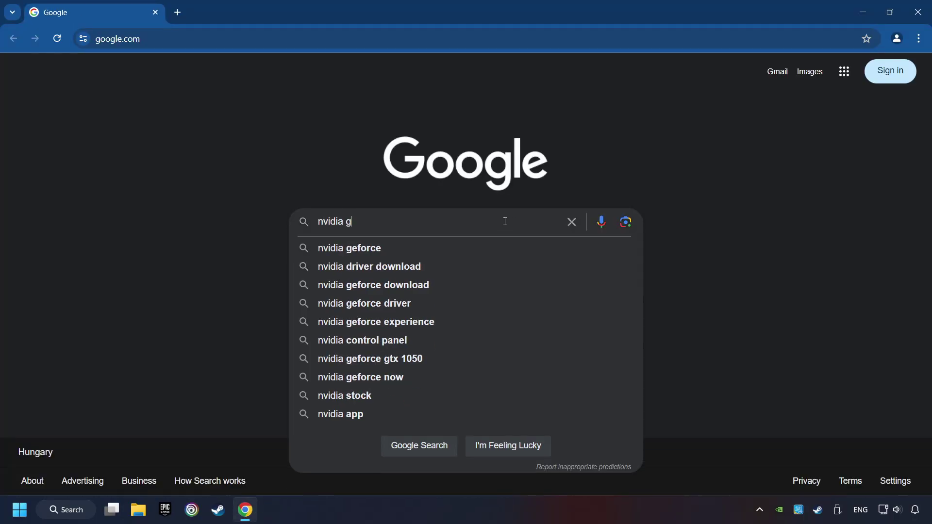
pyautogui.write('eforce d')
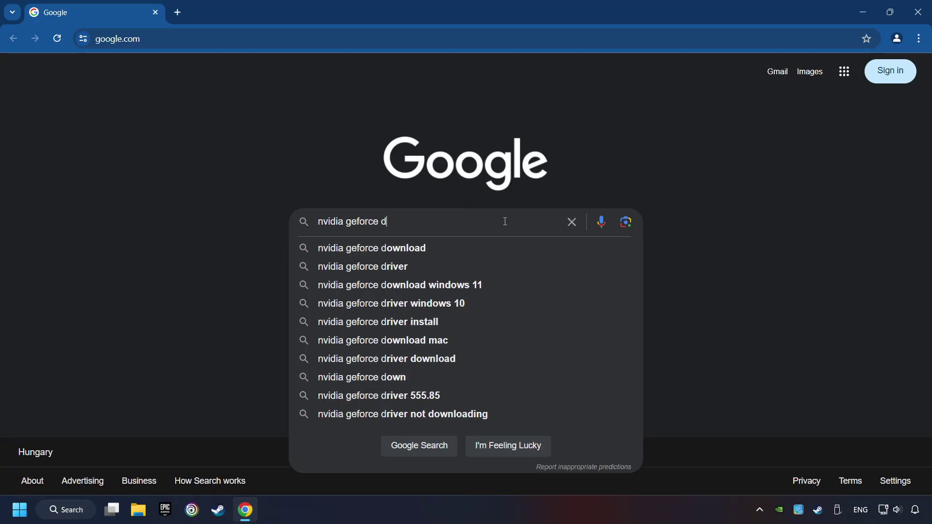
pyautogui.write('river download')
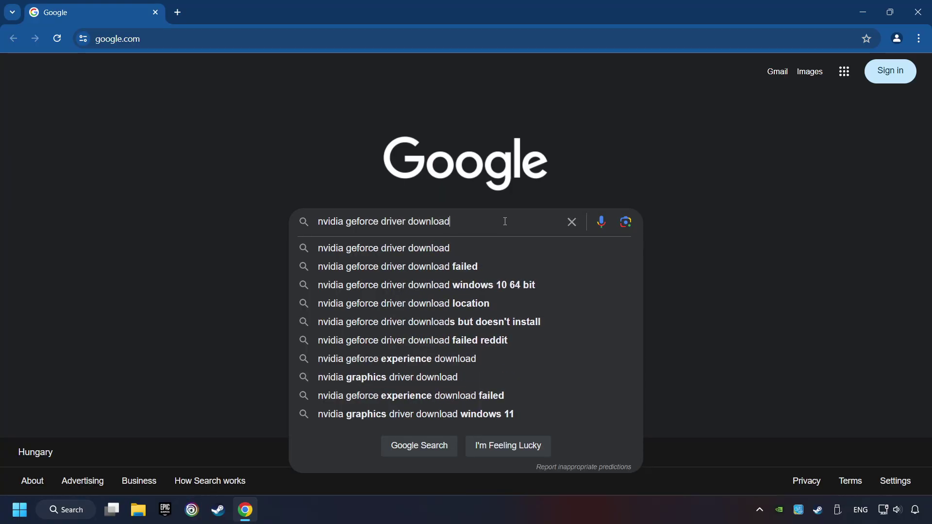
pyautogui.press('Return')
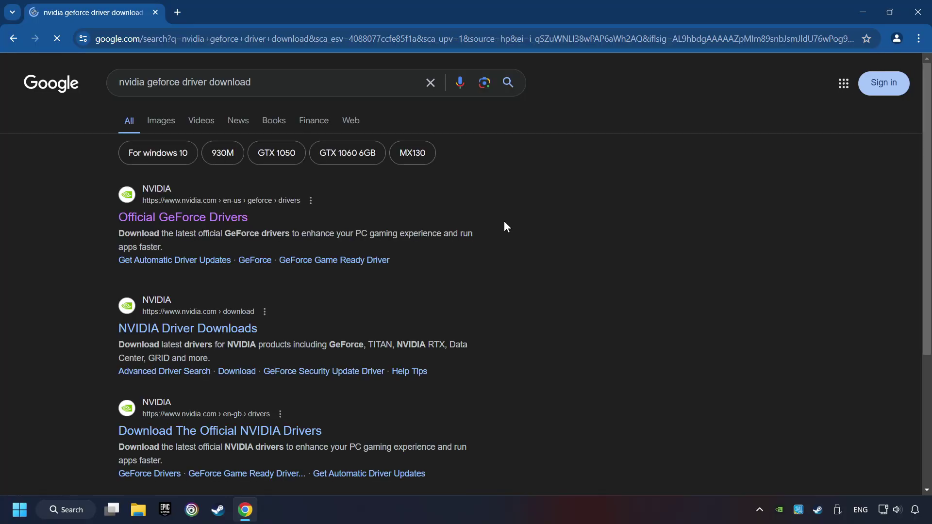
pyautogui.click(194, 218)
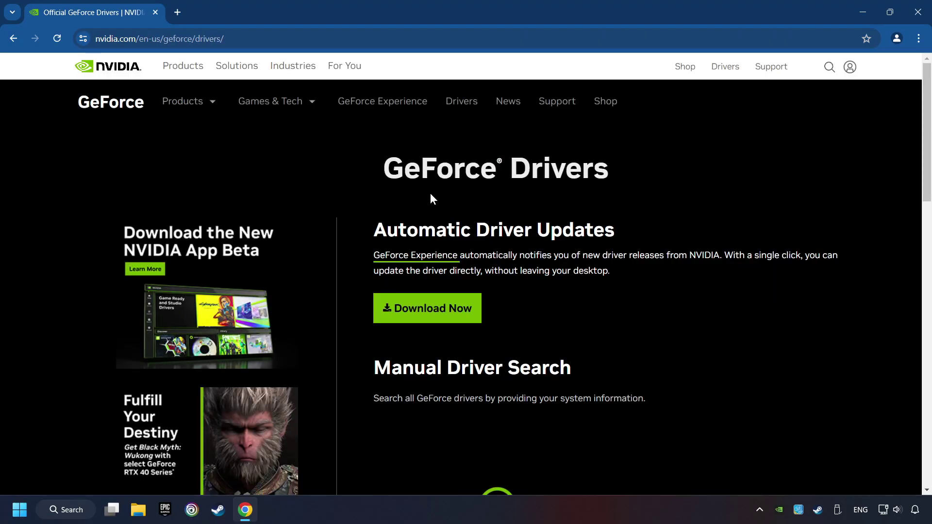
pyautogui.click(436, 316)
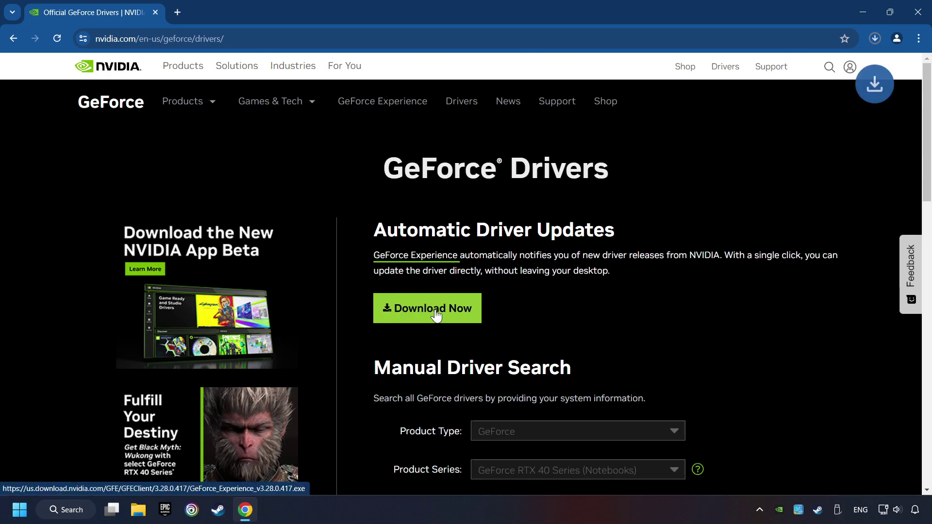
pyautogui.click(875, 40)
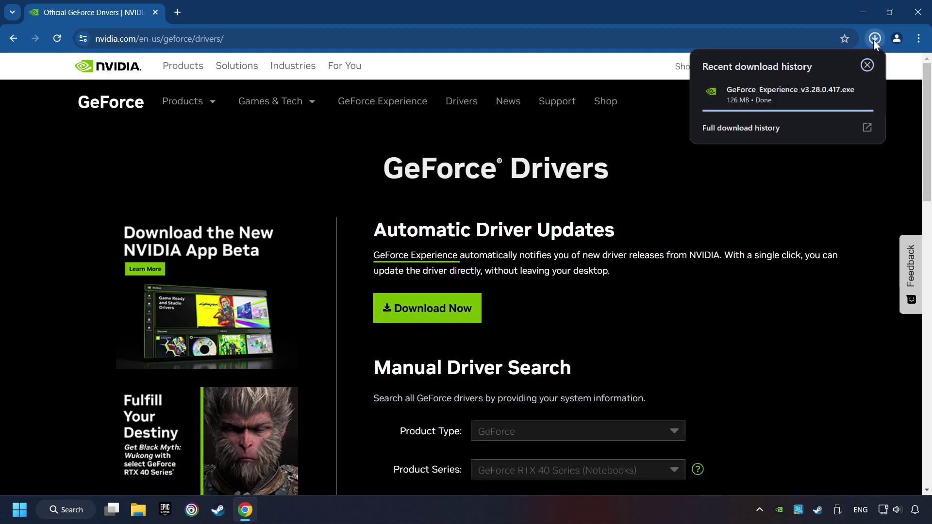
# Step: Run the downloaded GeForce Experience 3.28.0.417 installer and accept the terms to install it
pyautogui.click(788, 95)
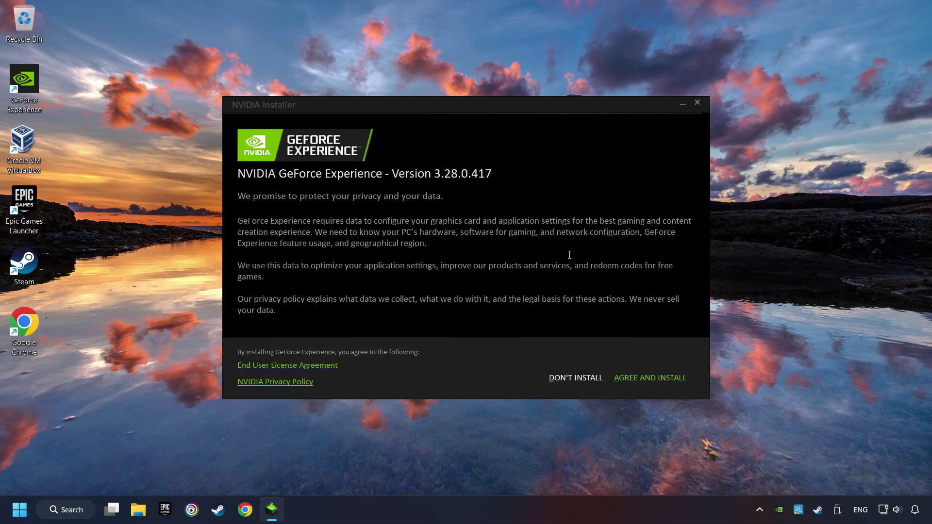
pyautogui.click(662, 377)
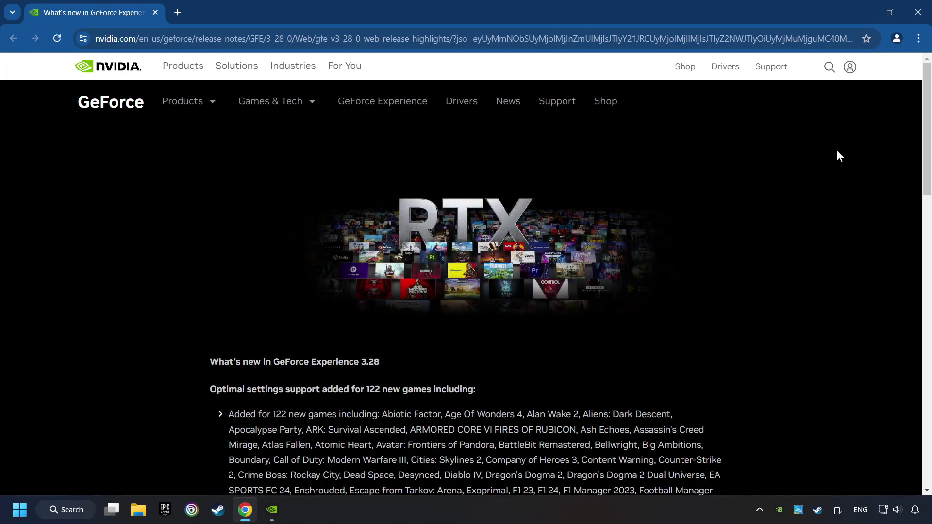
# Step: Check for updates on the Drivers tab, finding 556.12 already latest, then close GeForce Experience
pyautogui.click(918, 14)
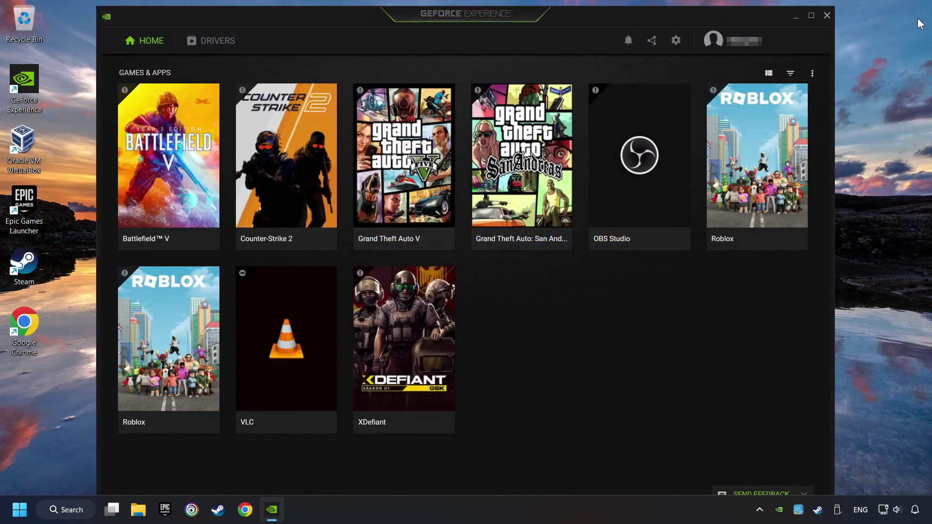
pyautogui.click(217, 48)
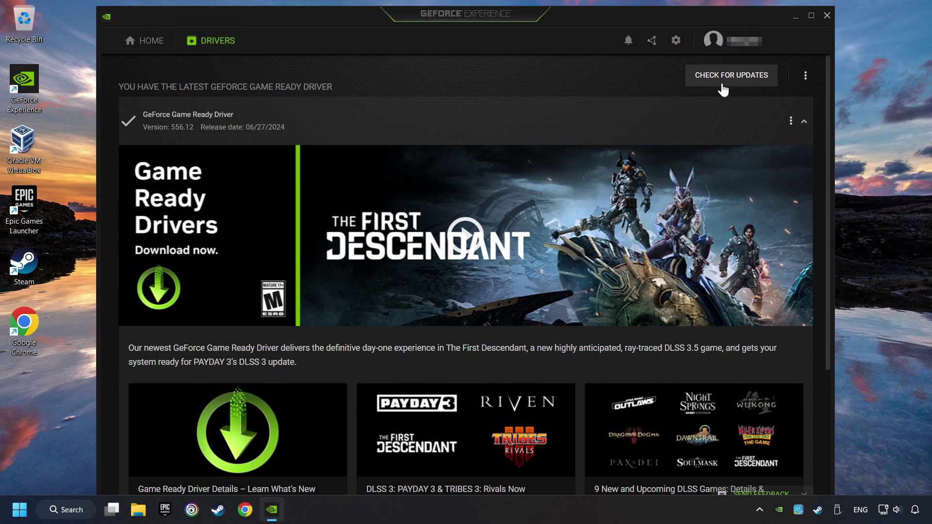
pyautogui.click(743, 82)
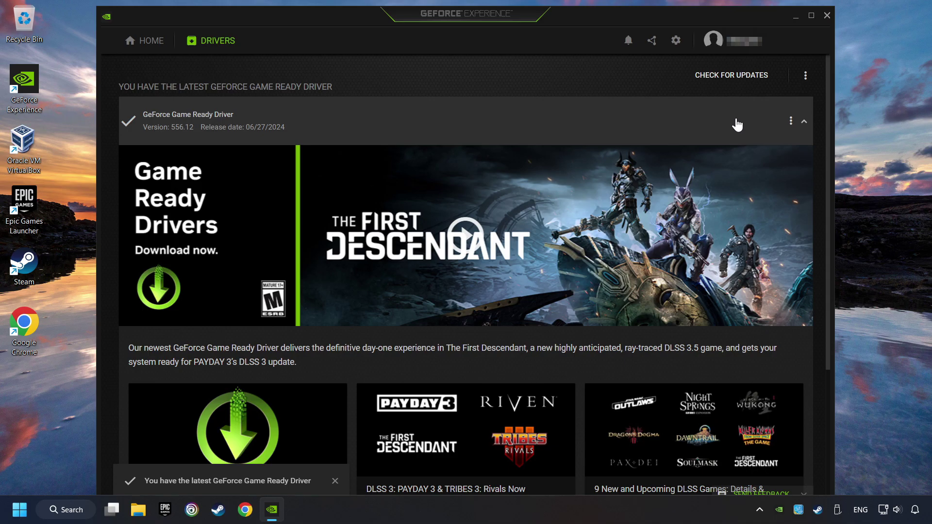
pyautogui.click(827, 16)
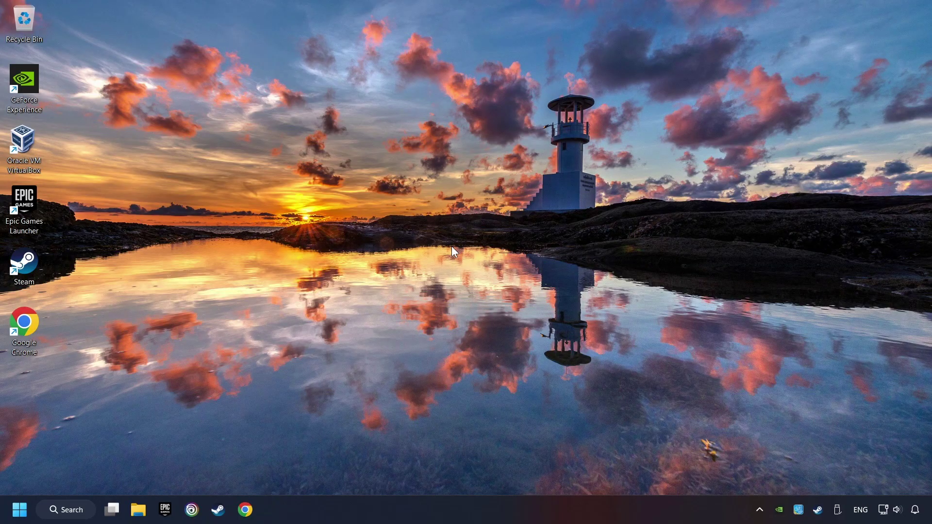
# Step: Open Graphics settings via search and scroll to the per-app list, cancelling the Browse dialog
pyautogui.click(71, 514)
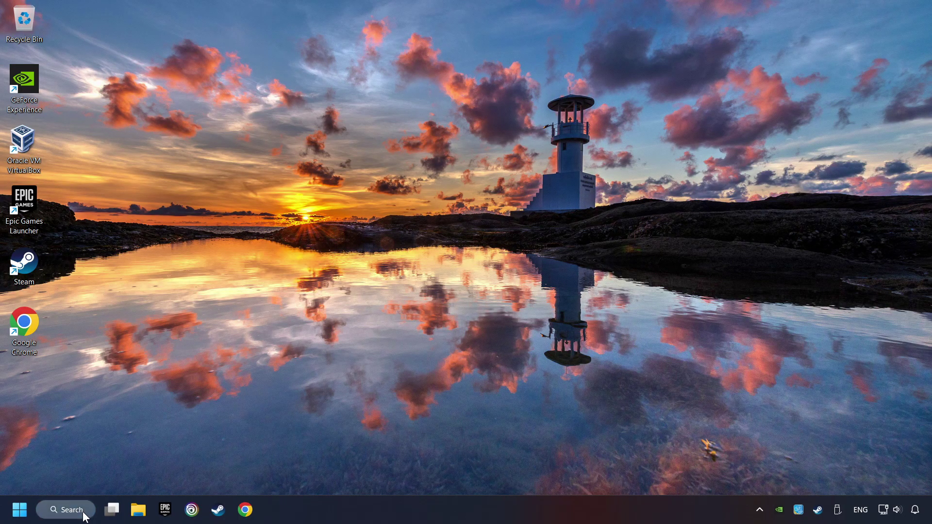
pyautogui.write('gr')
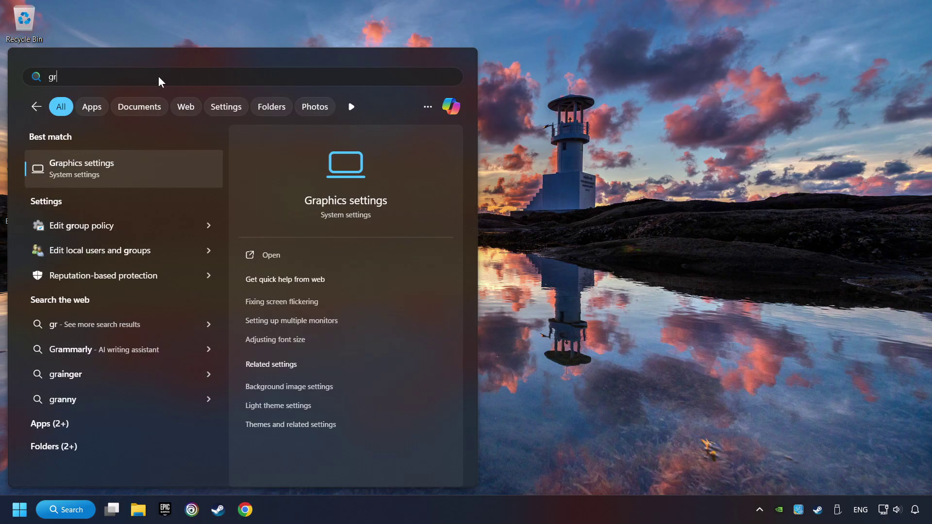
pyautogui.write('aphics settings')
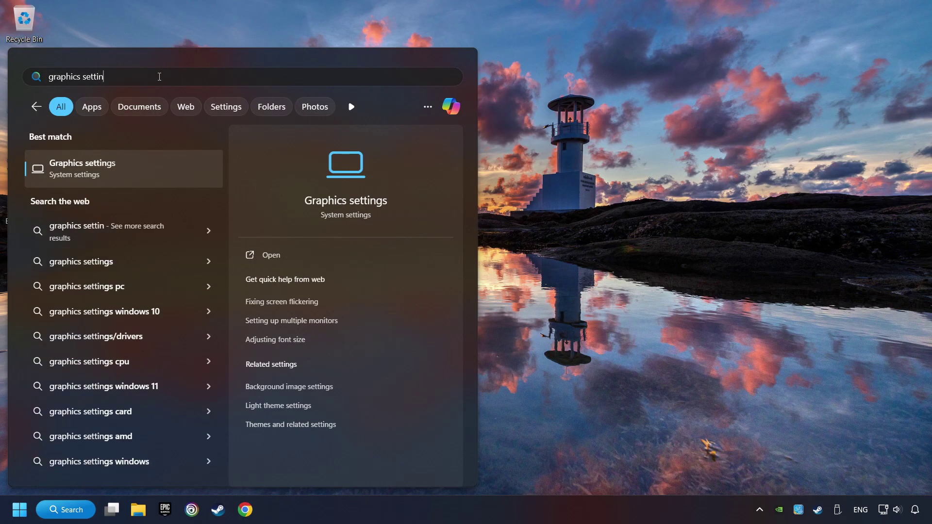
pyautogui.click(168, 169)
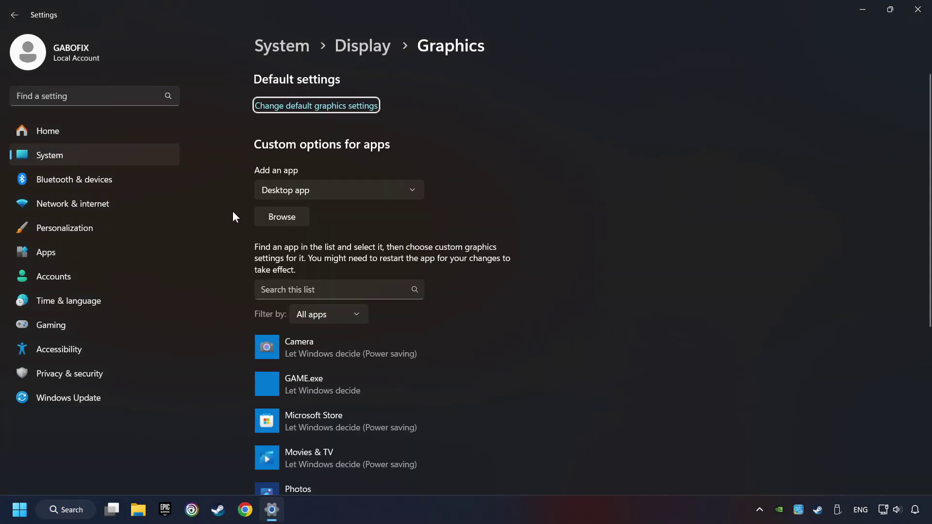
pyautogui.scroll(-5, 229, 214)
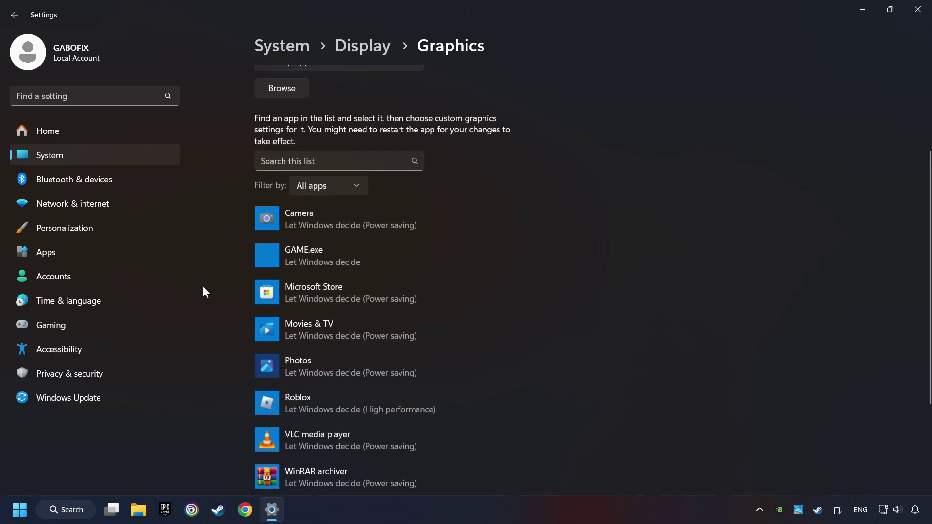
pyautogui.scroll(5, 218, 263)
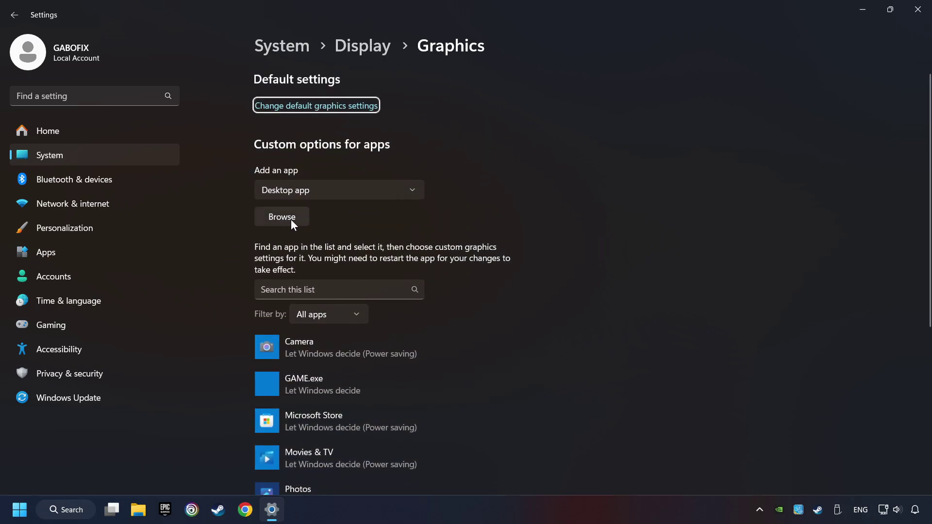
pyautogui.click(291, 221)
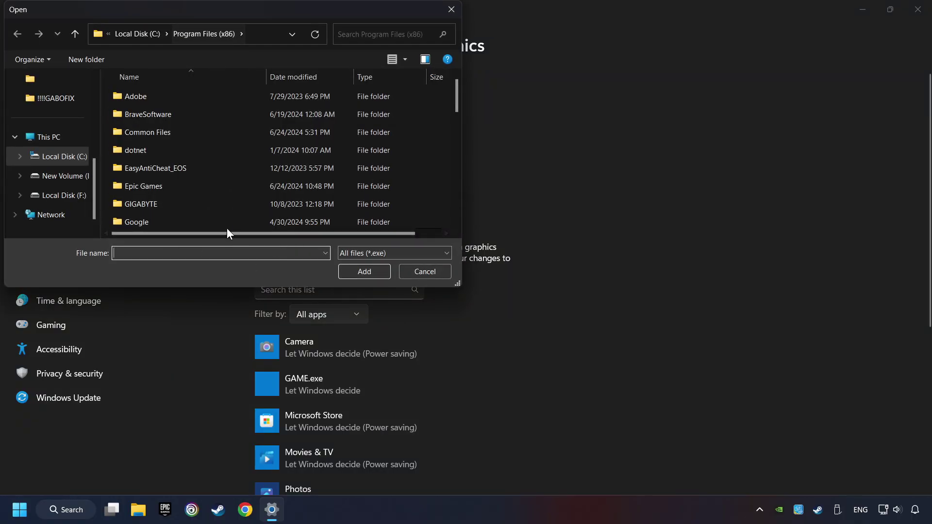
pyautogui.click(450, 12)
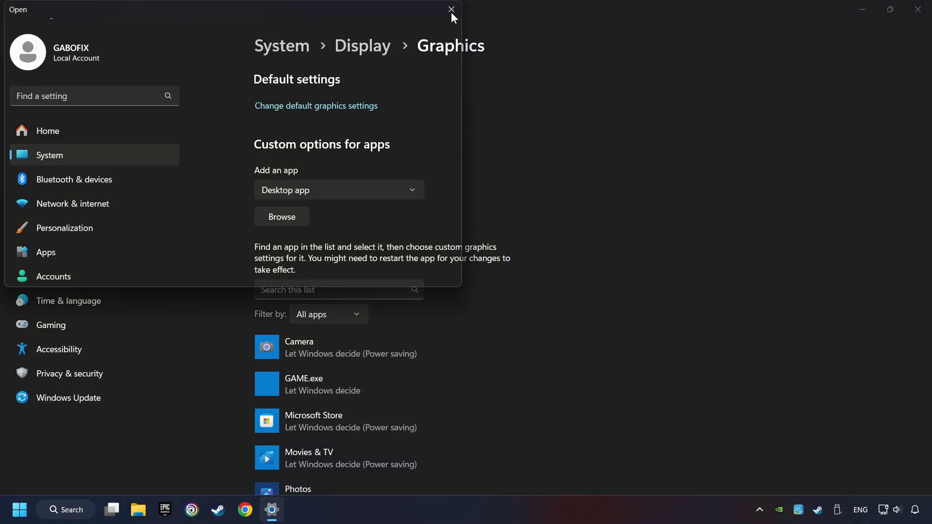
pyautogui.scroll(-5, 207, 241)
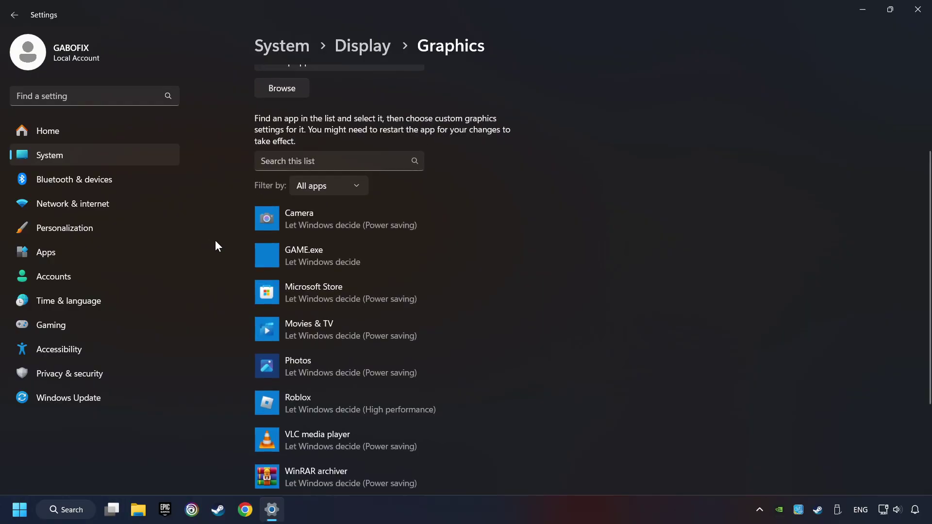
# Step: Save GAME.exe's graphics preference as High performance (NVIDIA GPU) and close Settings
pyautogui.click(304, 254)
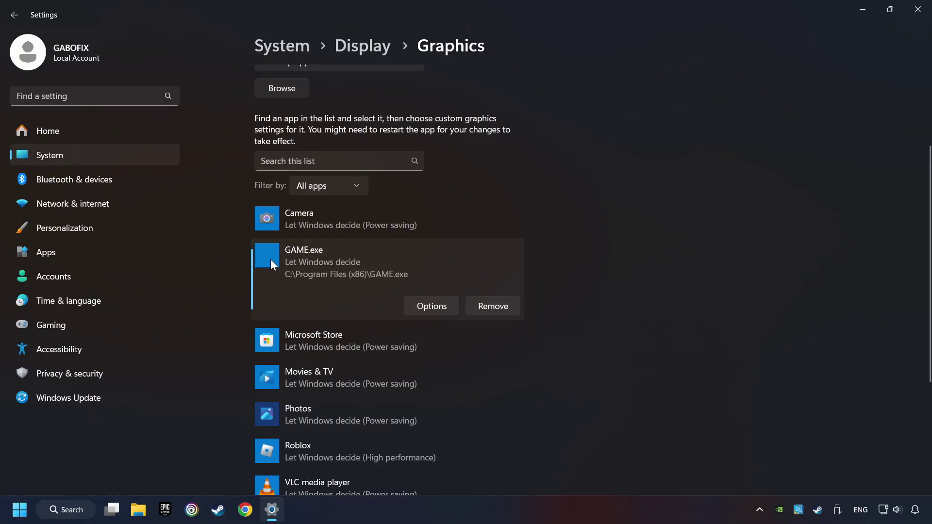
pyautogui.click(436, 305)
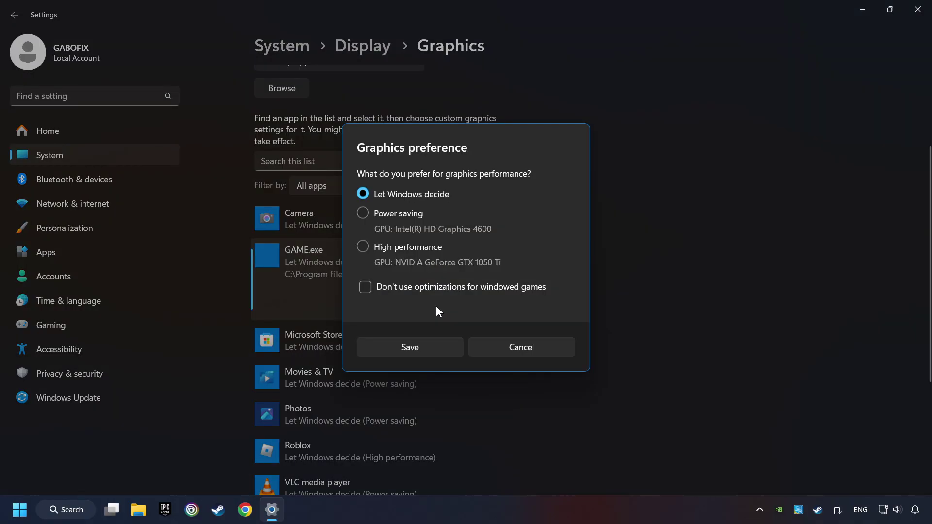
pyautogui.click(362, 248)
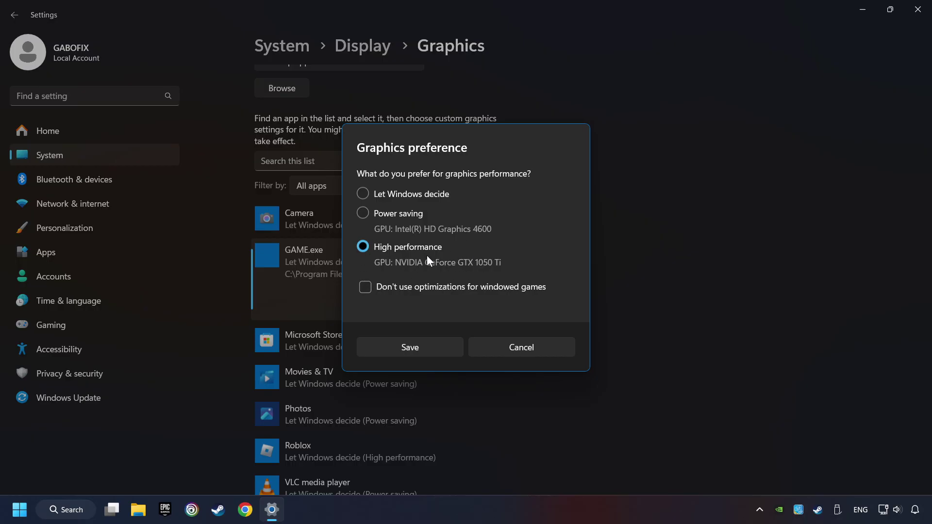
pyautogui.click(420, 348)
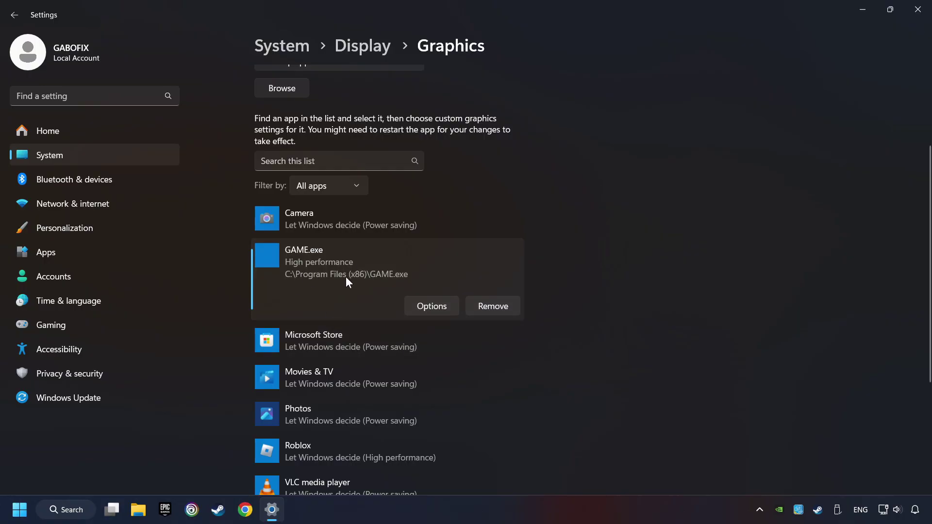
pyautogui.click(918, 10)
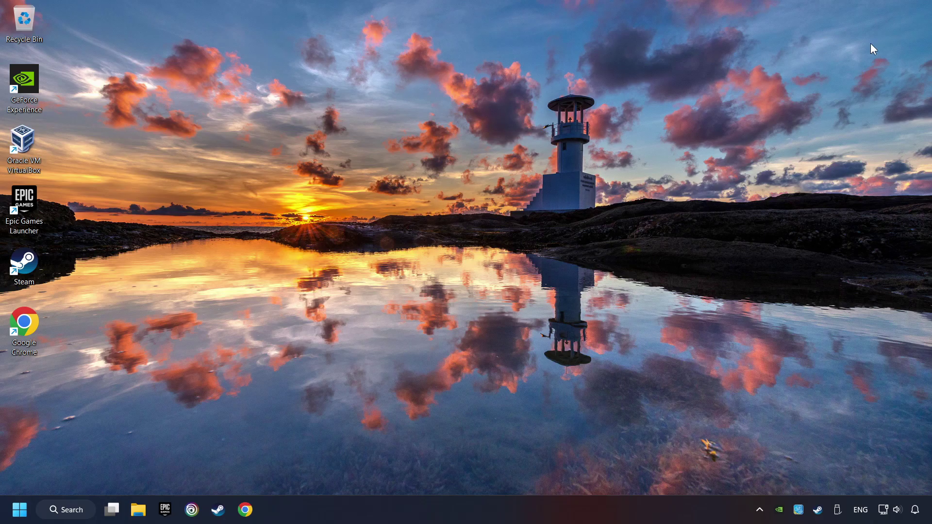
# Step: Verify GAME's files from Steam Properties > Installed Files, then browse to its install folder on D:
pyautogui.click(219, 512)
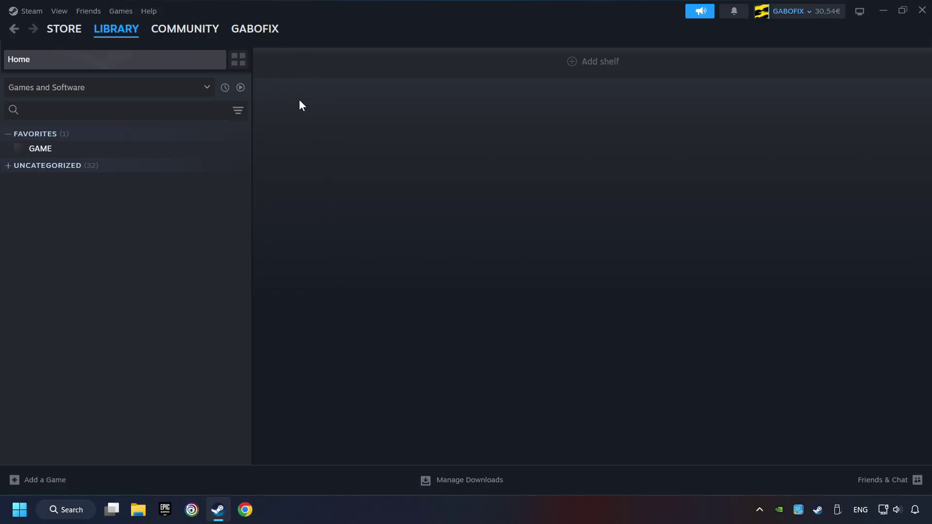
pyautogui.rightClick(207, 156)
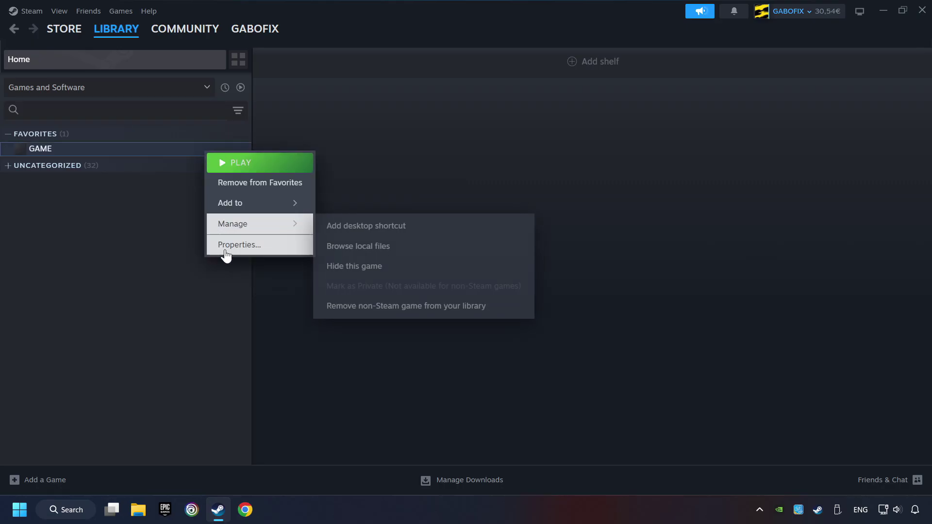
pyautogui.click(287, 250)
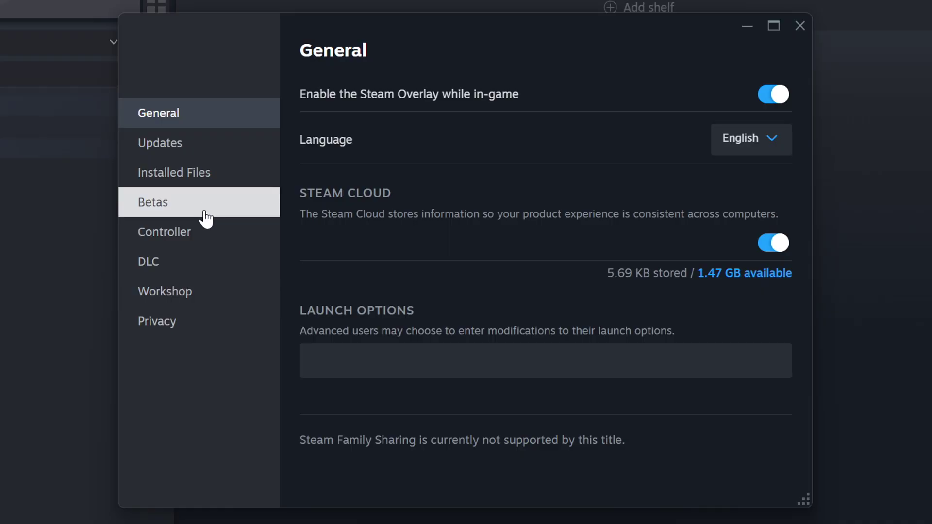
pyautogui.click(216, 182)
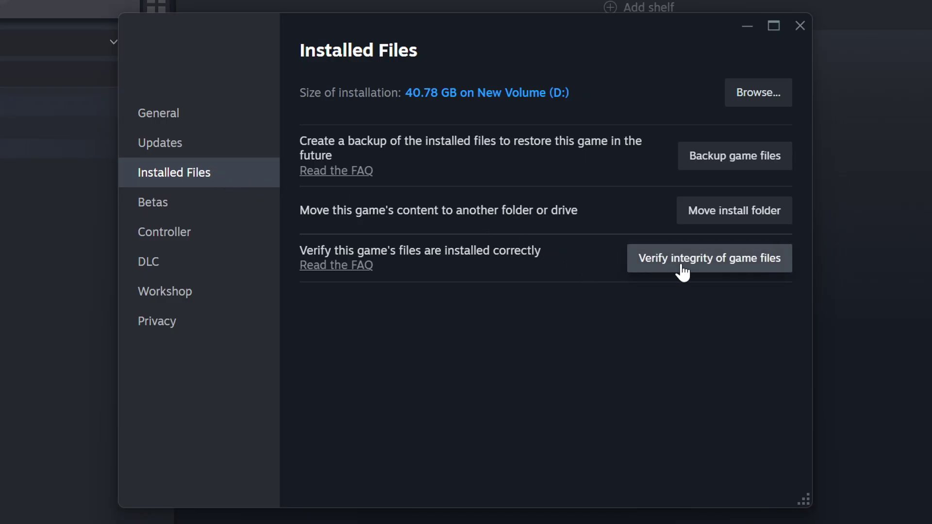
pyautogui.click(720, 269)
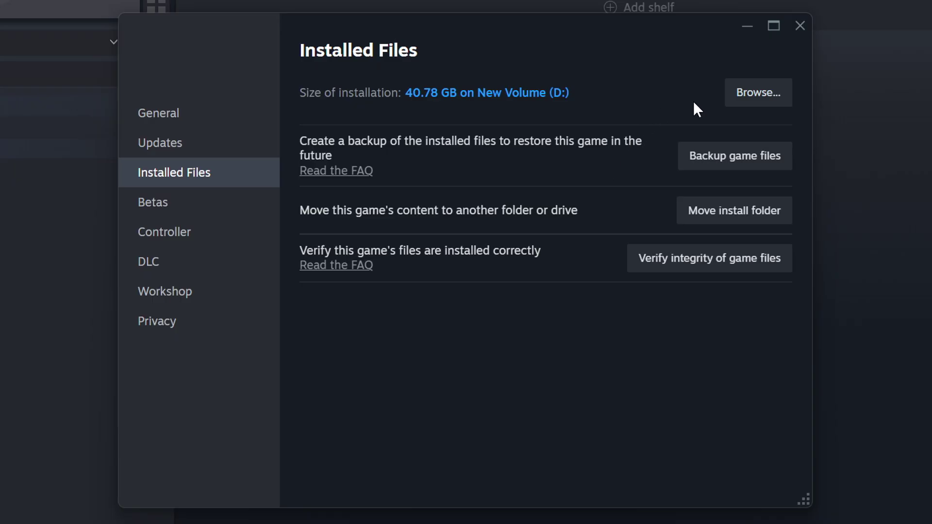
pyautogui.click(767, 101)
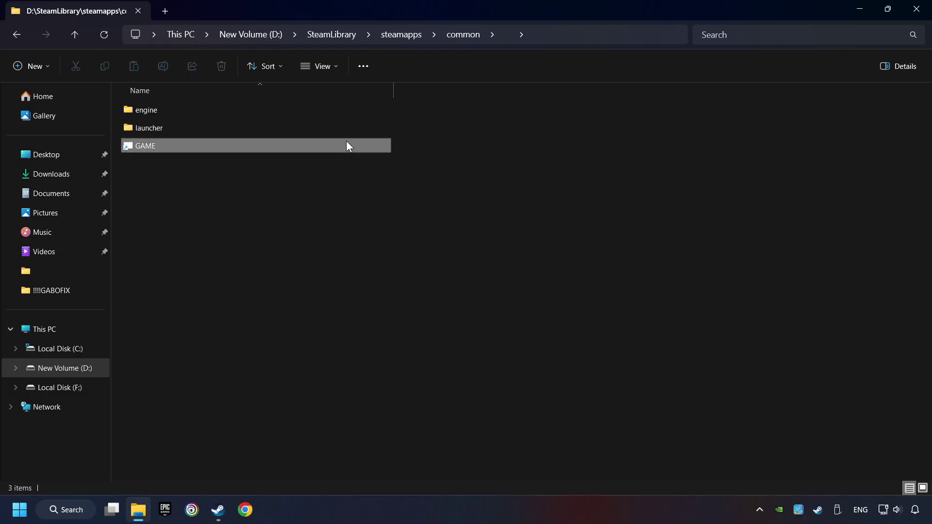
# Step: Set GAME to Windows 8 compatibility mode, fullscreen optimizations off, run as administrator, and apply
pyautogui.click(340, 145)
pyautogui.rightClick(297, 146)
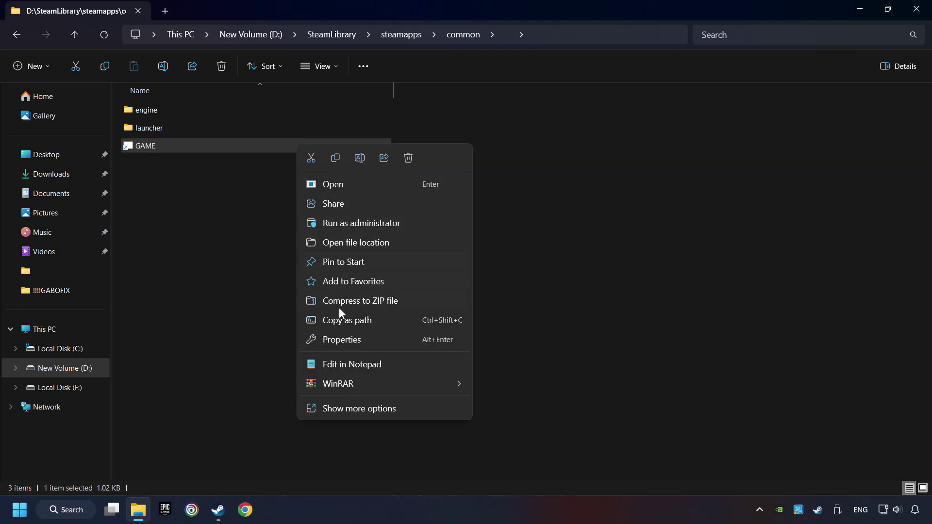
pyautogui.click(313, 340)
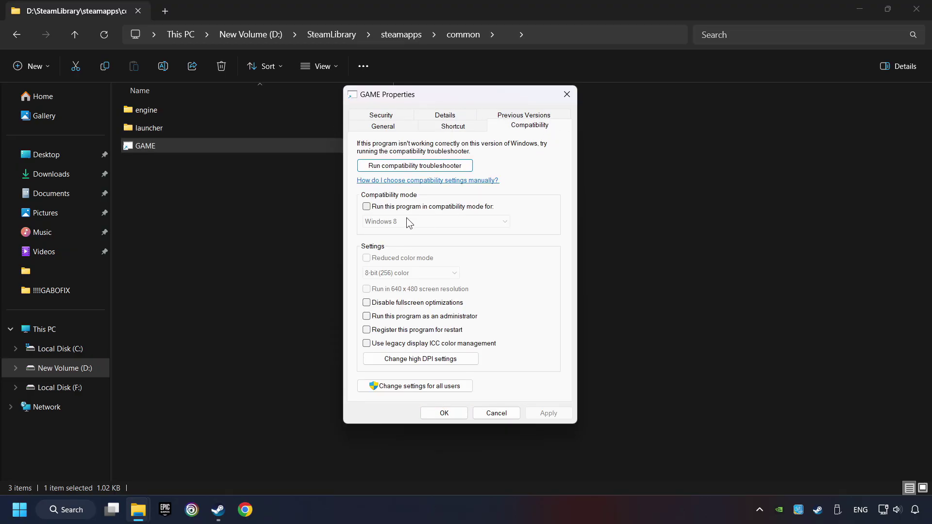
pyautogui.click(442, 210)
pyautogui.click(442, 223)
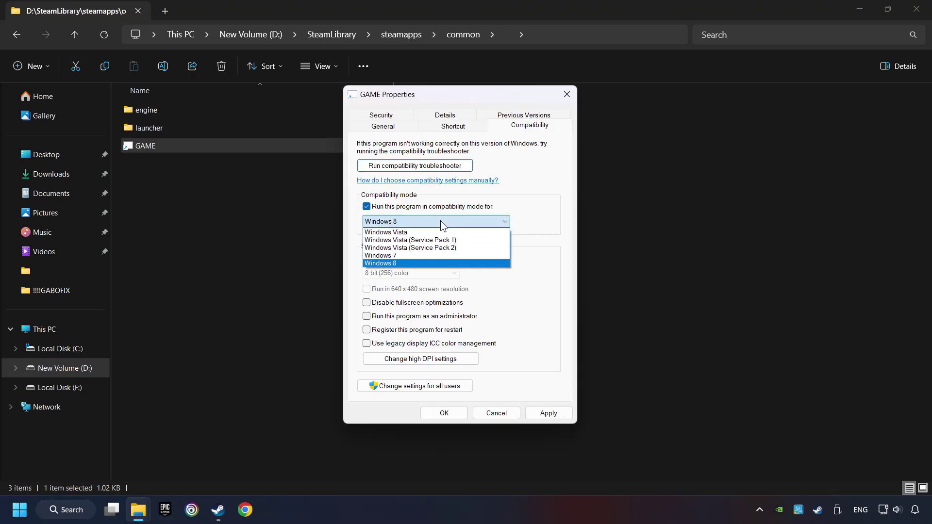
pyautogui.click(412, 263)
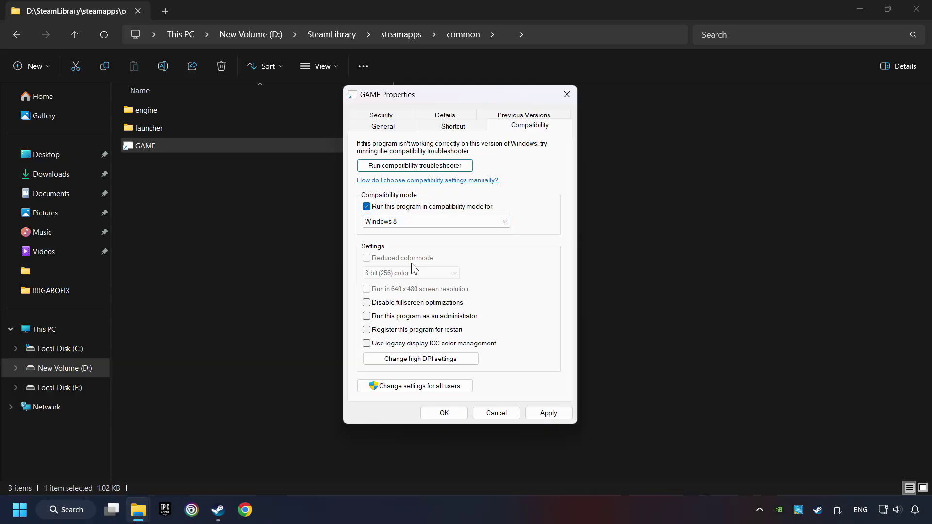
pyautogui.click(368, 304)
pyautogui.click(367, 317)
pyautogui.click(559, 416)
pyautogui.click(449, 414)
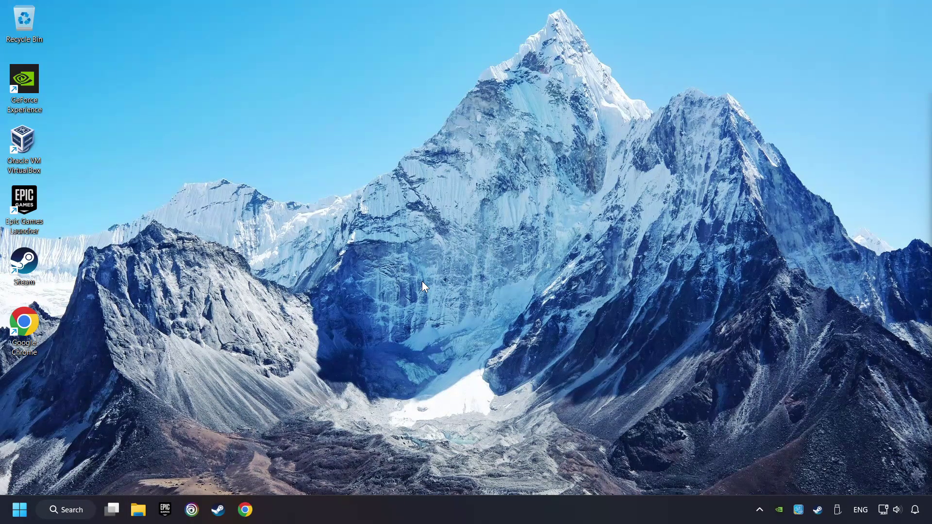
# Step: Open the DirectX download page (id=35) in Chrome and the Visual C++ redistributable page in a second tab
pyautogui.click(248, 511)
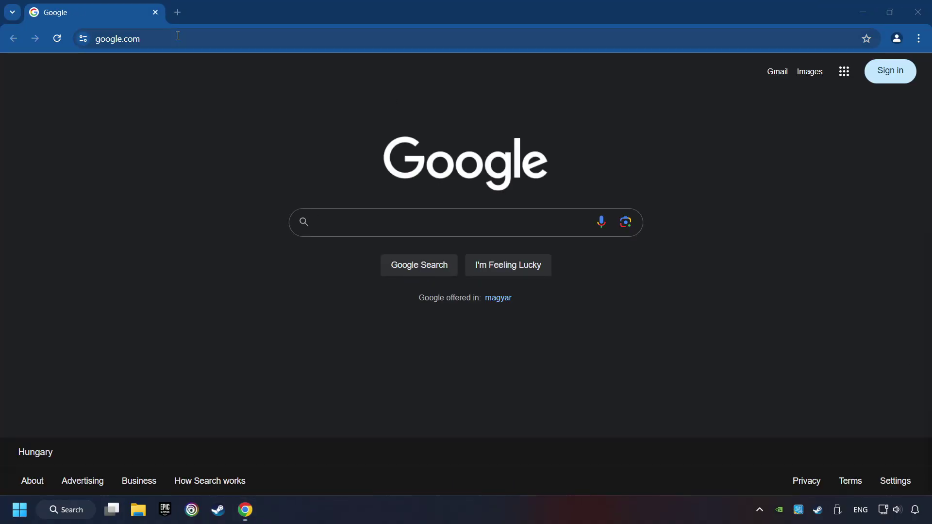
pyautogui.hotkey('ctrl', 'l')
pyautogui.write('https://www.microsoft.com/en-US/download/details.aspx?id=35')
pyautogui.press('Return')
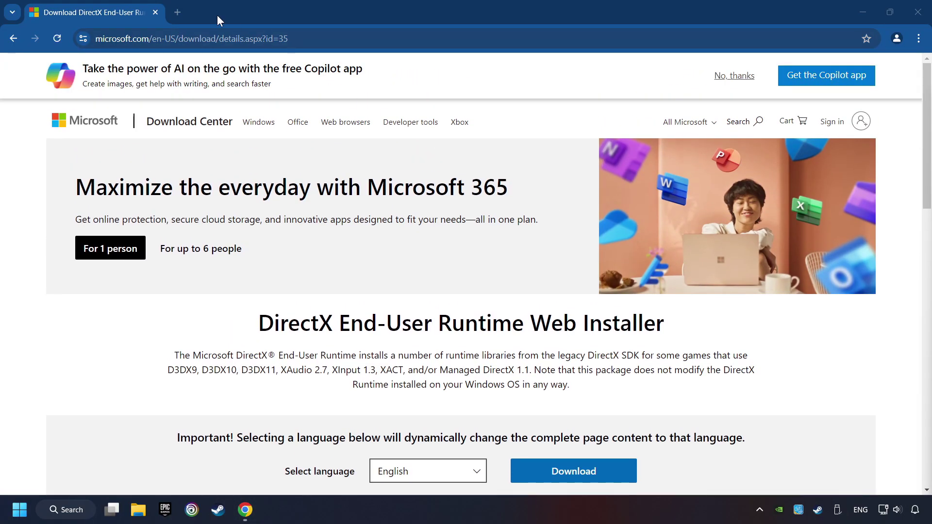
pyautogui.click(174, 11)
pyautogui.write('https://learn.microsoft.com/en-us/cpp/windows/latest-supported-vc-redist?view=msvc-160')
pyautogui.press('Return')
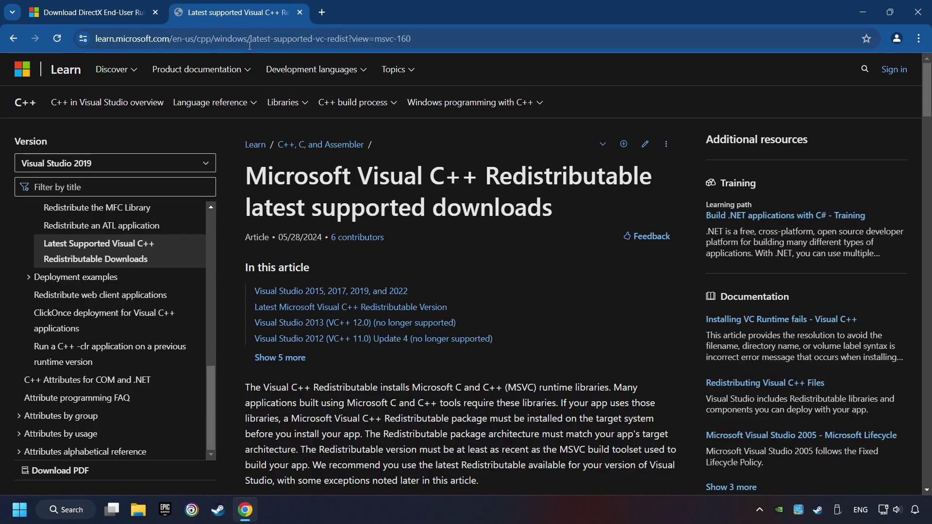
pyautogui.click(111, 9)
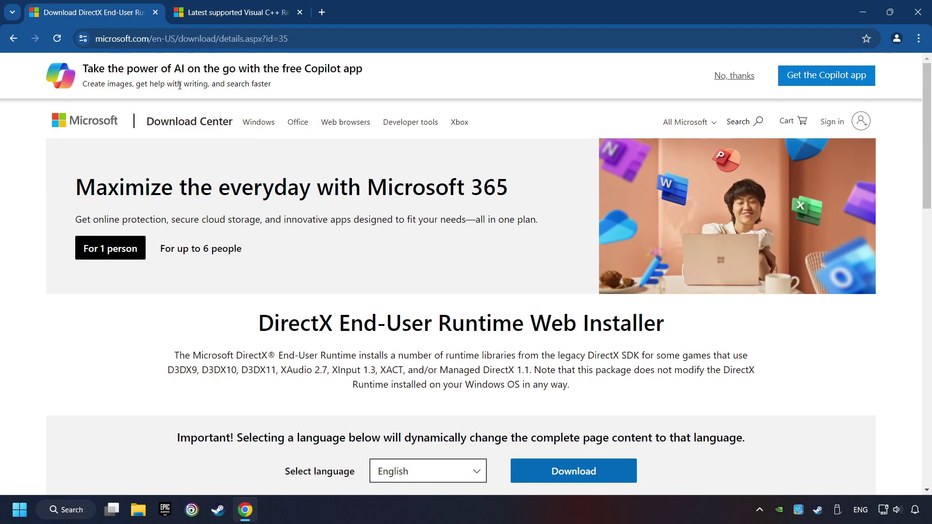
# Step: Download and run dxwebsetup.exe, accepting the licence and skipping the Bing Bar through to Finish
pyautogui.scroll(-1, 279, 252)
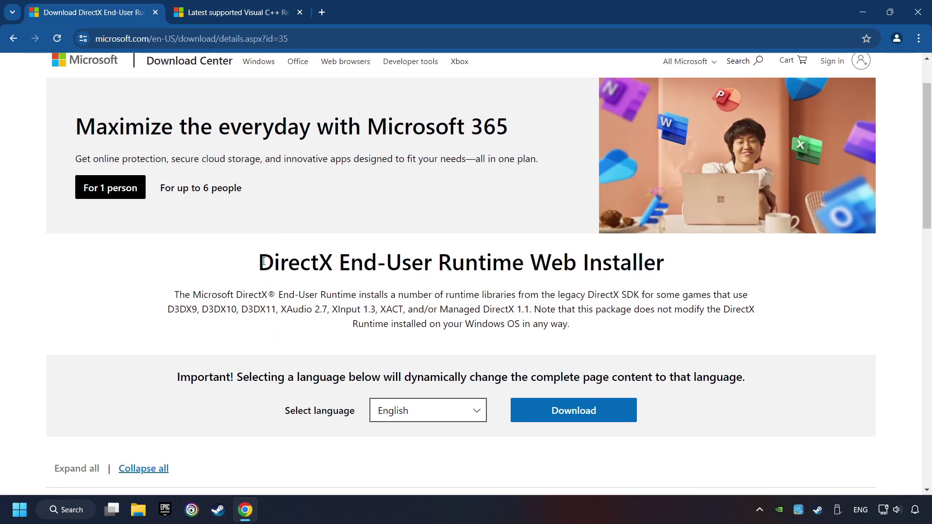
pyautogui.scroll(-1, 263, 262)
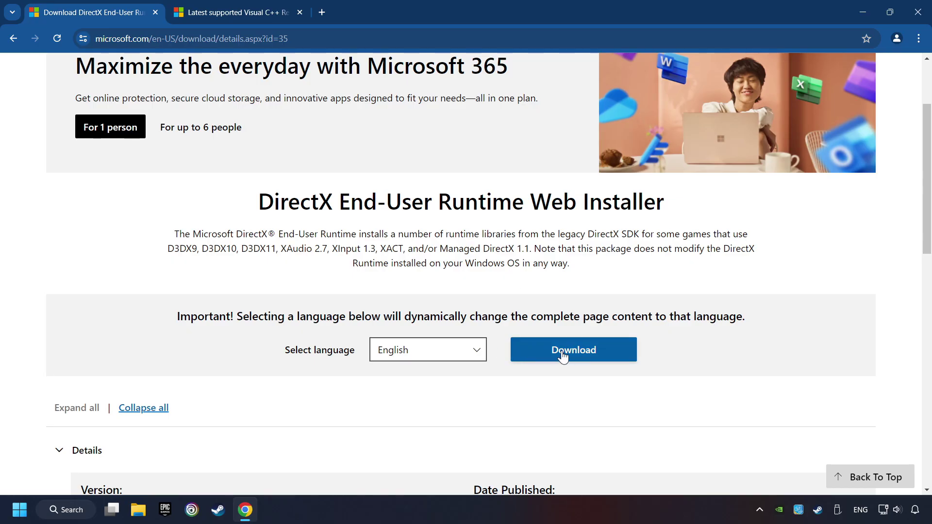
pyautogui.click(580, 353)
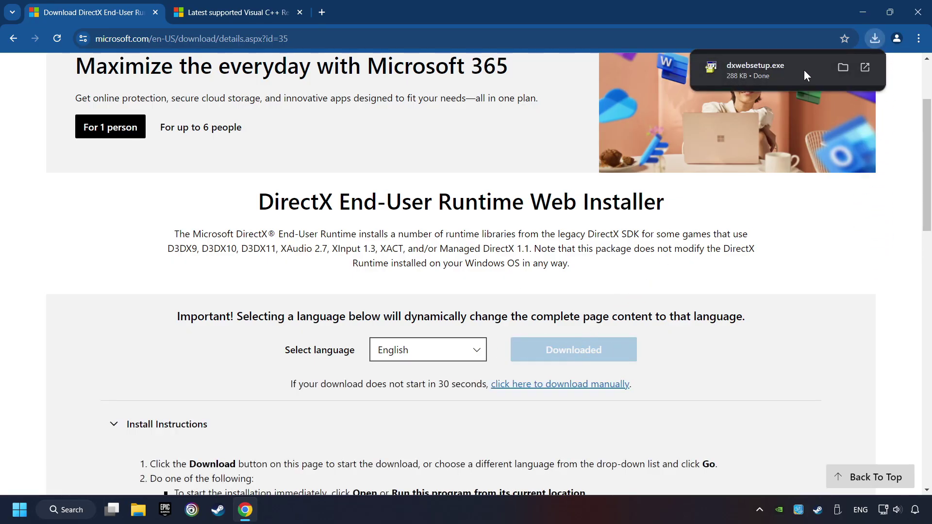
pyautogui.click(795, 69)
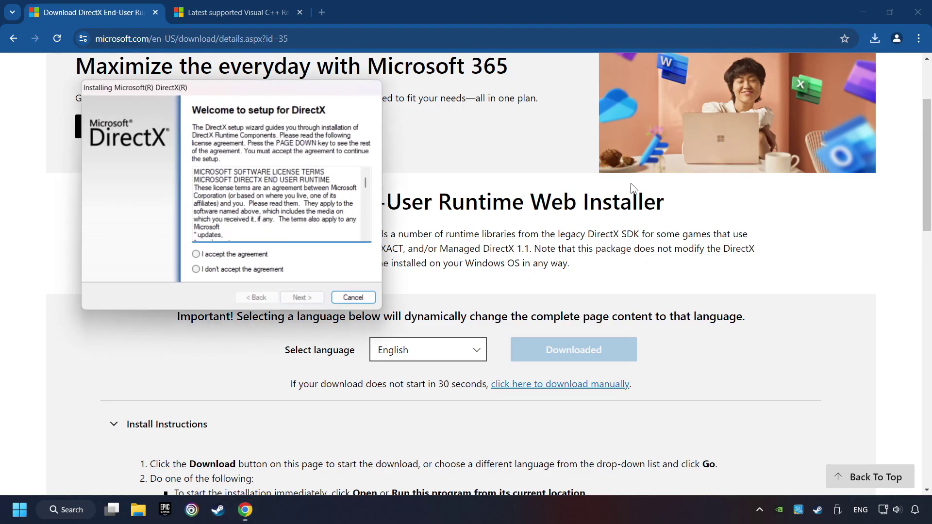
pyautogui.moveTo(307, 88); pyautogui.dragTo(539, 157)
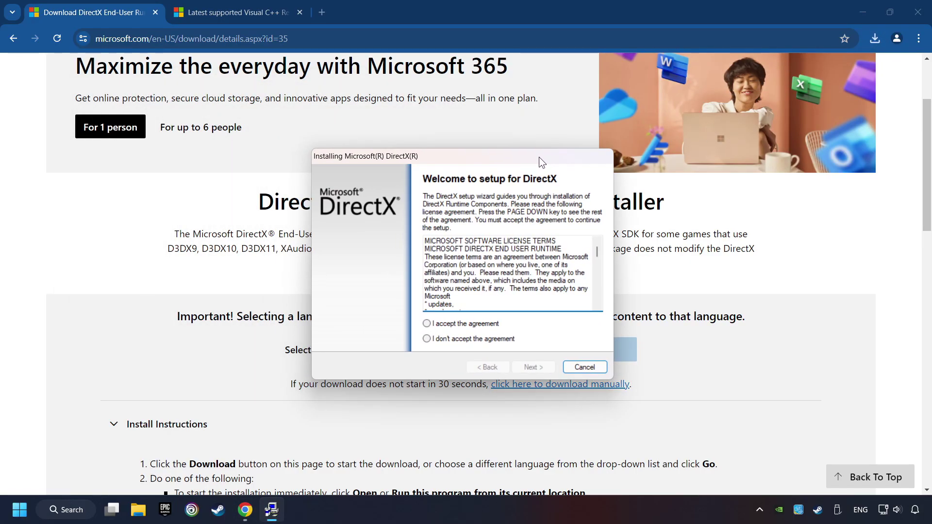
pyautogui.moveTo(595, 242); pyautogui.dragTo(452, 326)
pyautogui.click(483, 325)
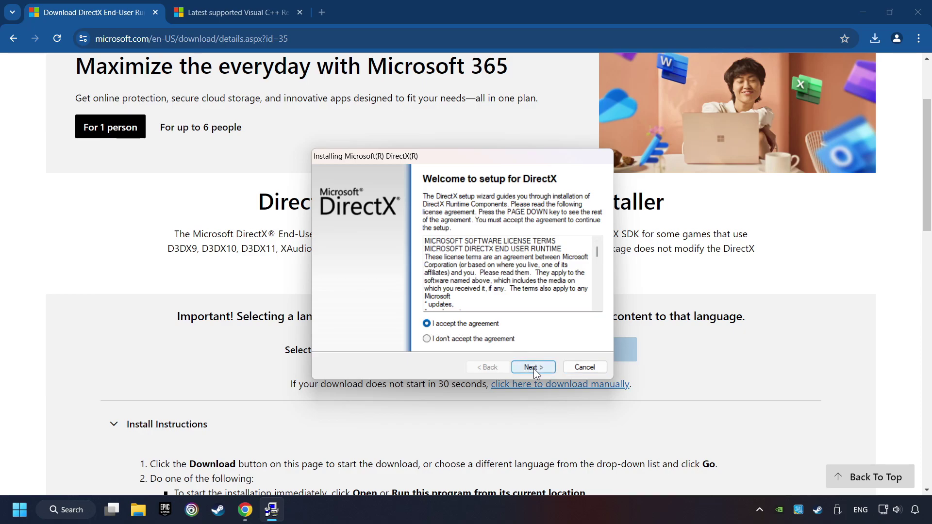
pyautogui.click(533, 368)
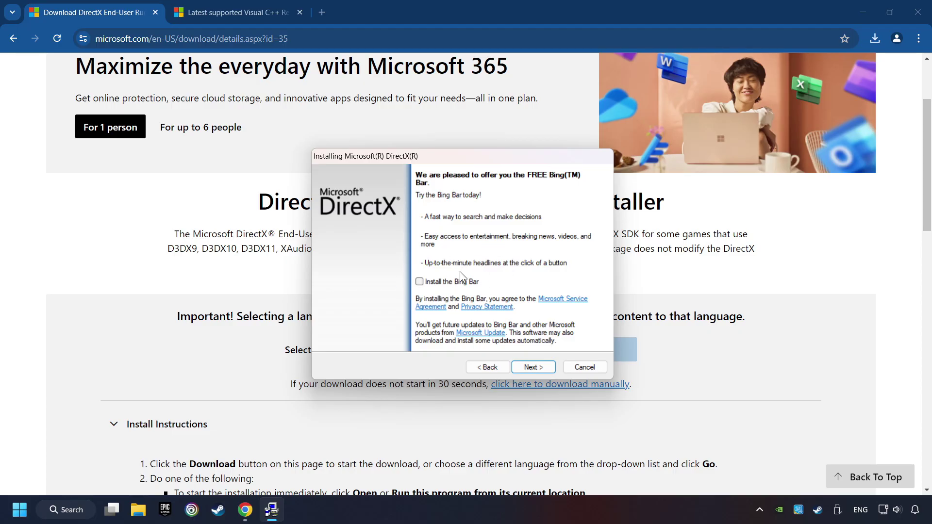
pyautogui.click(537, 367)
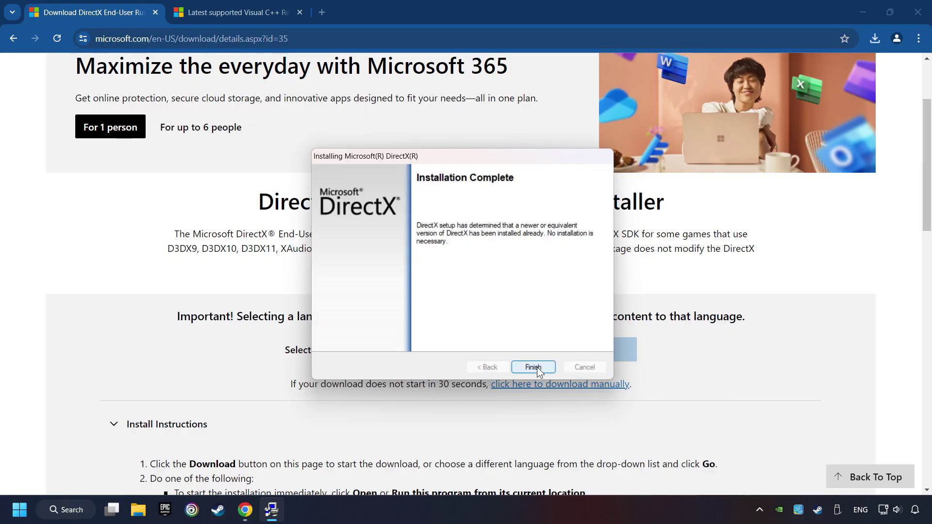
pyautogui.click(540, 366)
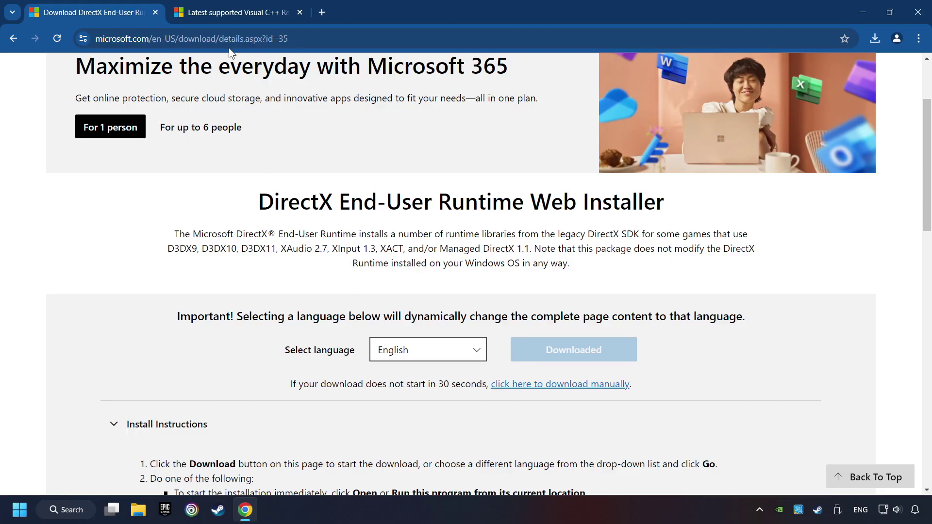
# Step: Download the x86 and x64 Visual C++ 2015-2022 redistributables from the Microsoft Learn page
pyautogui.click(242, 12)
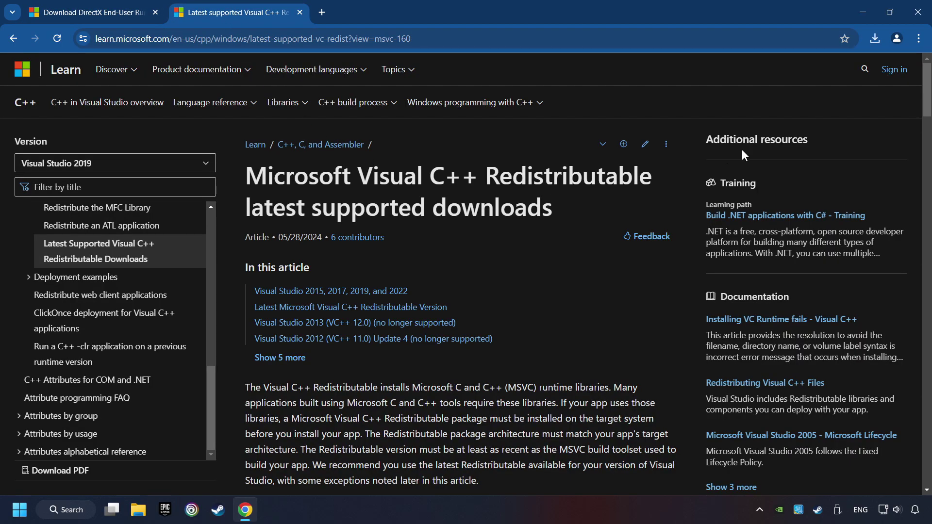
pyautogui.scroll(-13, 913, 99)
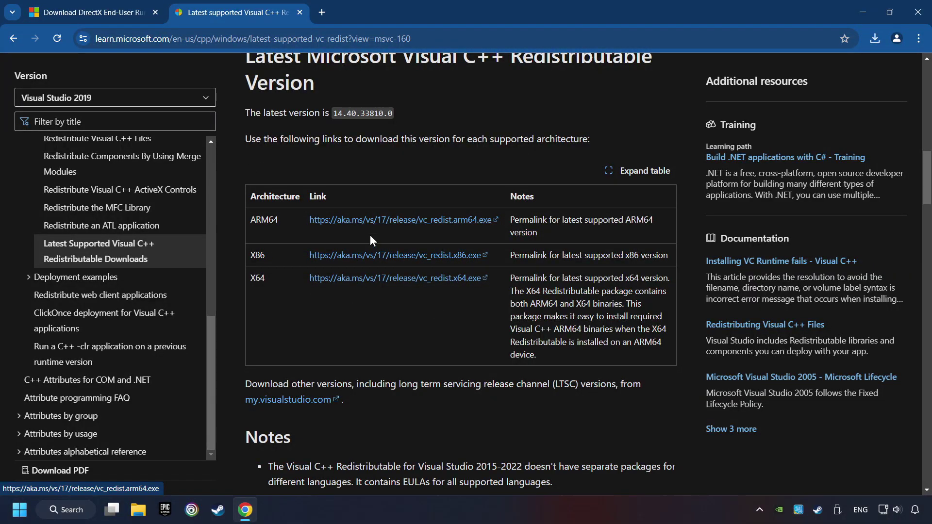
pyautogui.click(375, 257)
pyautogui.click(376, 277)
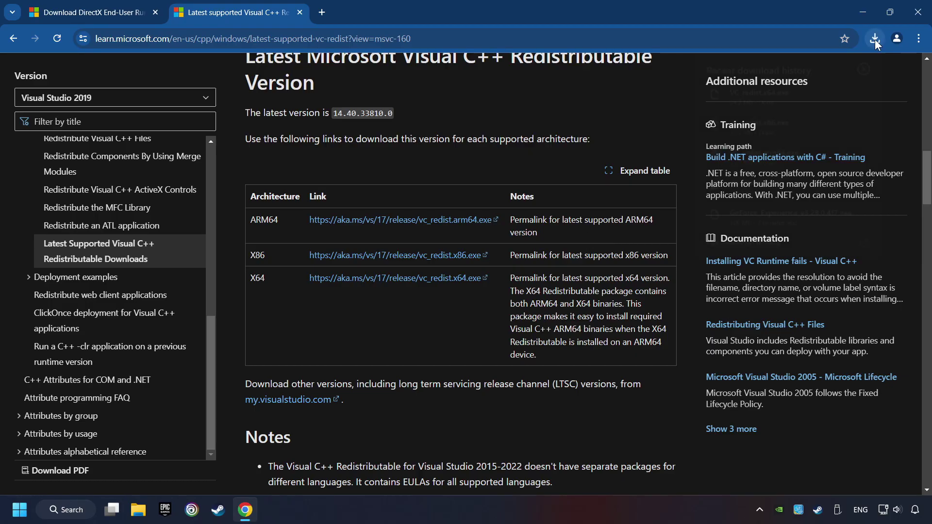
# Step: Try installing the ARM64 redistributable, which fails as unsupported, and dismiss it
pyautogui.click(782, 152)
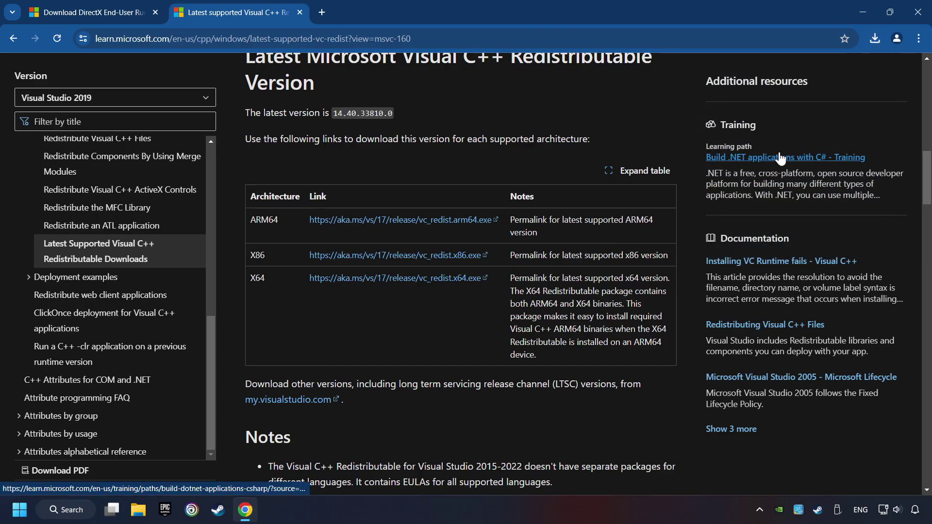
pyautogui.moveTo(598, 234); pyautogui.dragTo(590, 284)
pyautogui.click(397, 305)
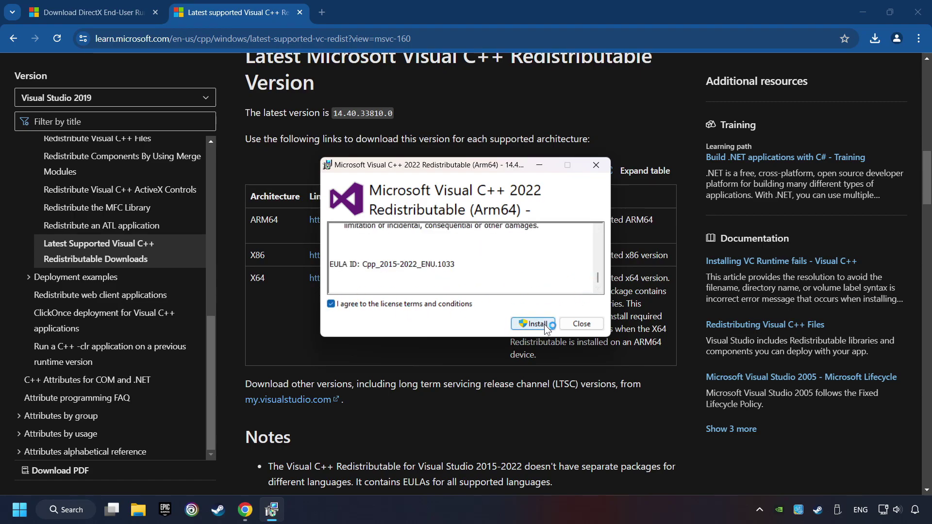
pyautogui.click(543, 324)
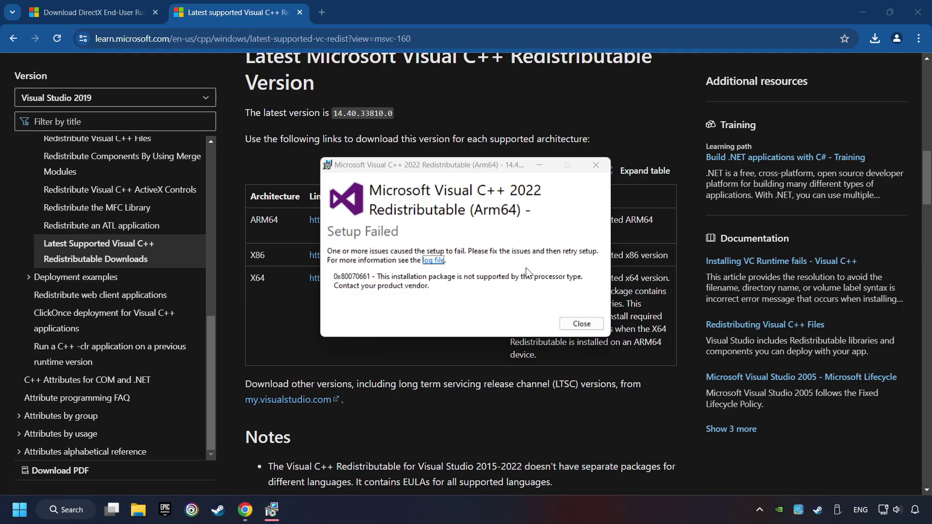
pyautogui.click(580, 322)
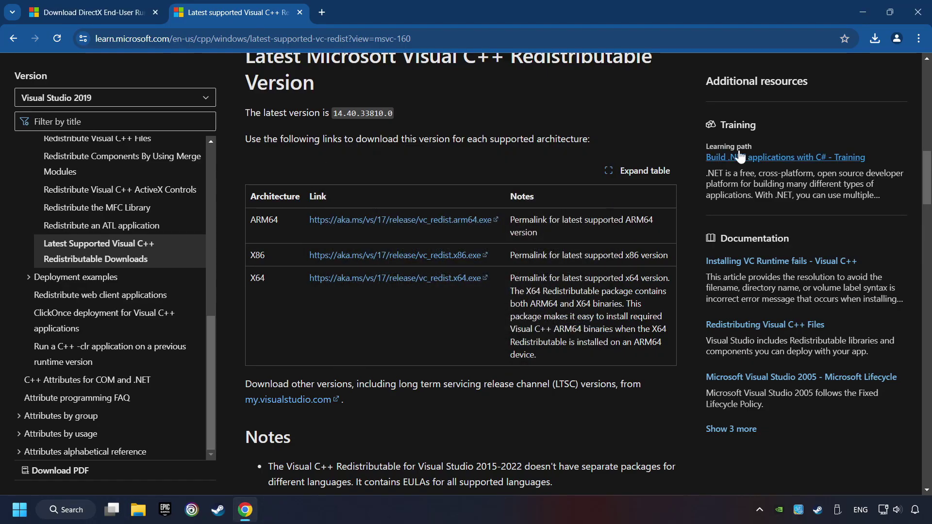
# Step: Install the x86 redistributable, then run the x64 VC_redist 14.40.33810 installer
pyautogui.click(875, 39)
pyautogui.click(779, 118)
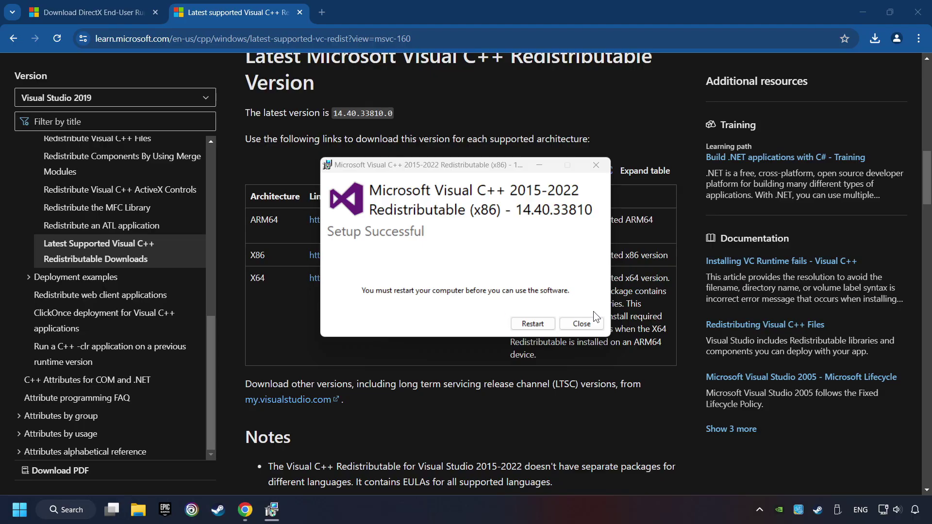
pyautogui.click(581, 323)
pyautogui.click(874, 39)
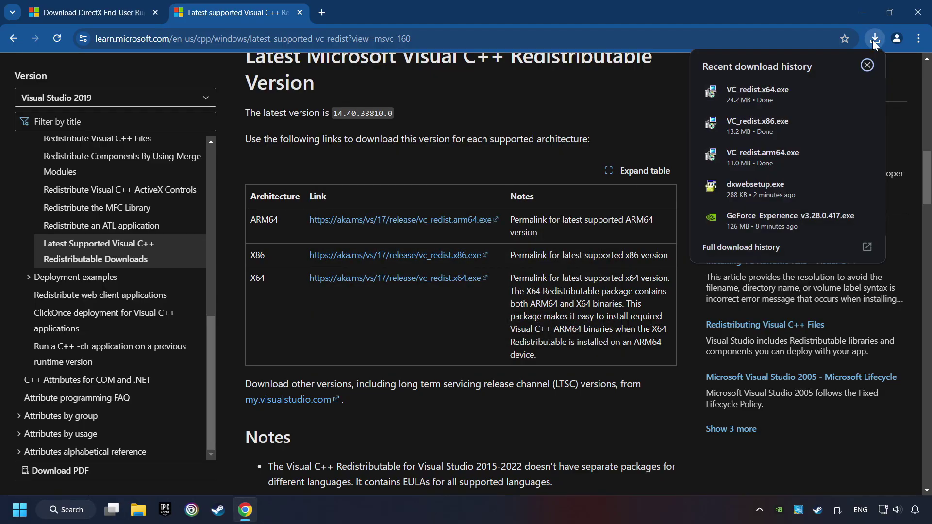
pyautogui.click(796, 89)
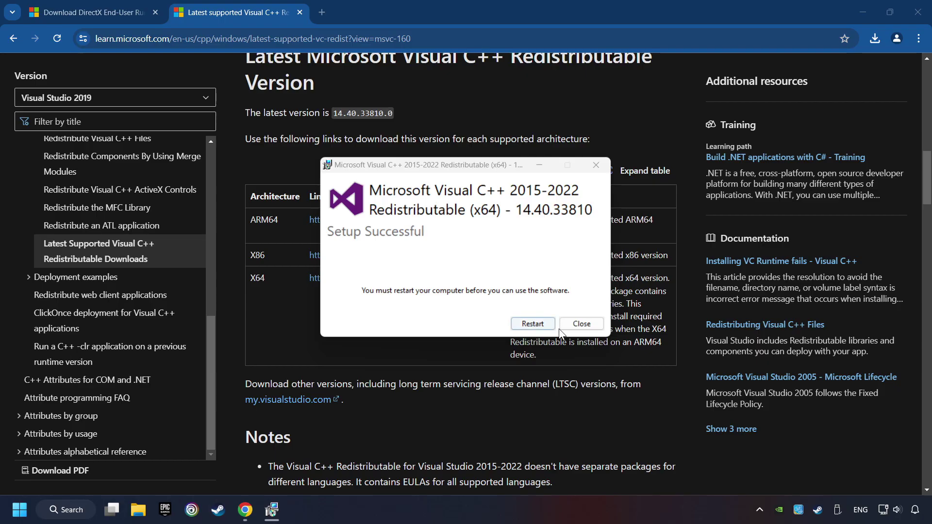
# Step: Restart the PC, then run a fresh Windows Update check confirming the system is up to date
pyautogui.click(533, 324)
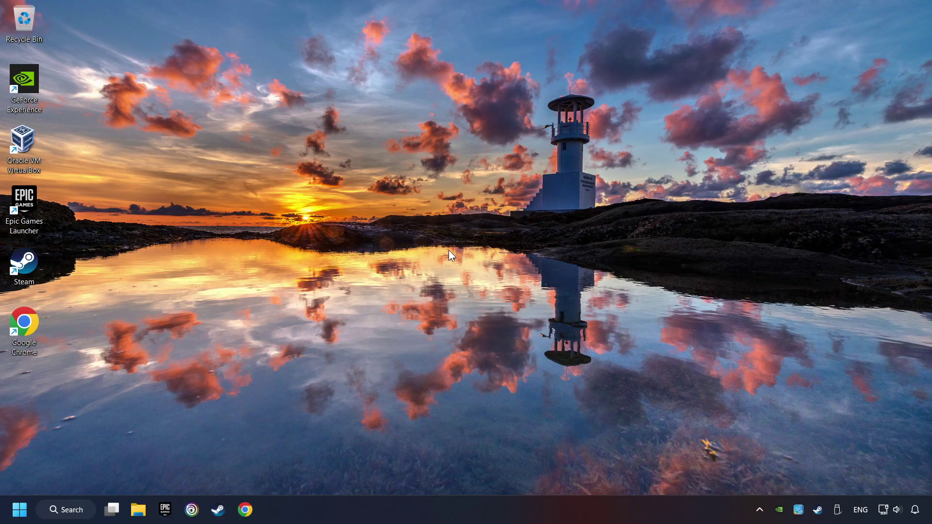
pyautogui.click(66, 510)
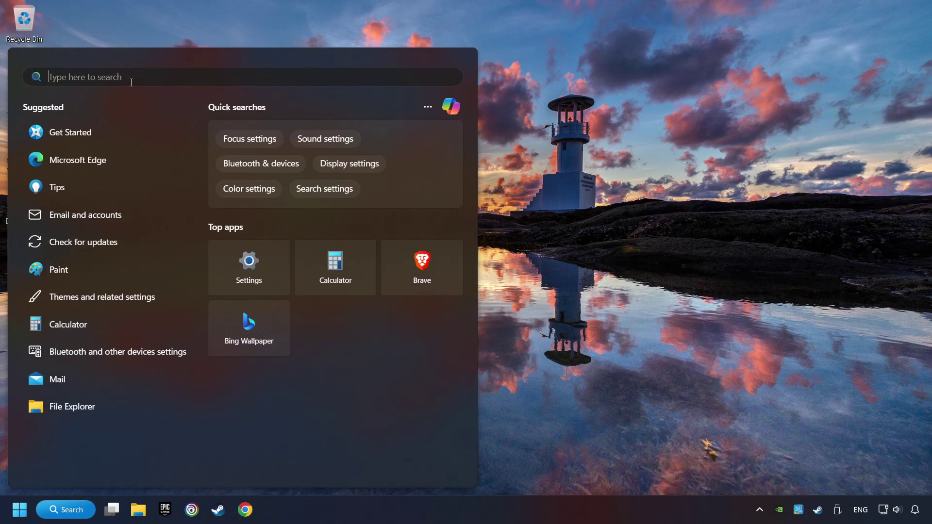
pyautogui.write('updates')
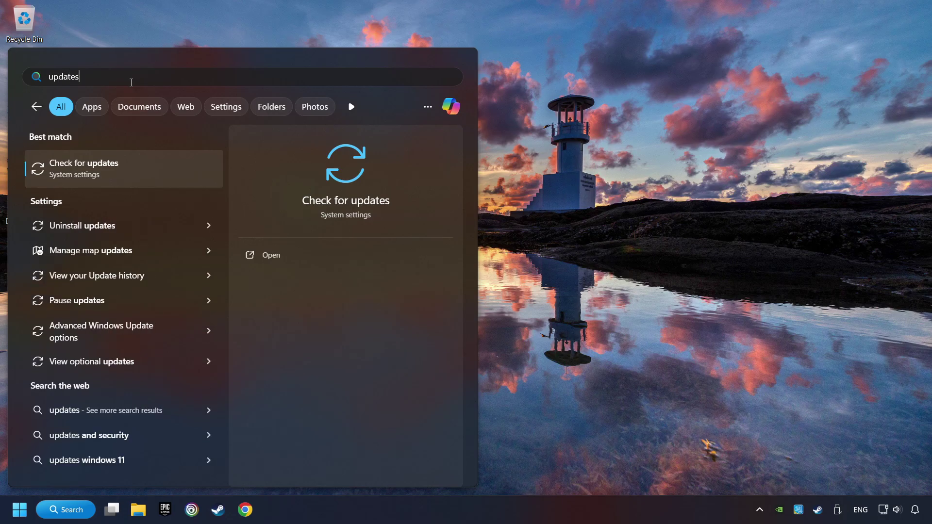
pyautogui.click(185, 165)
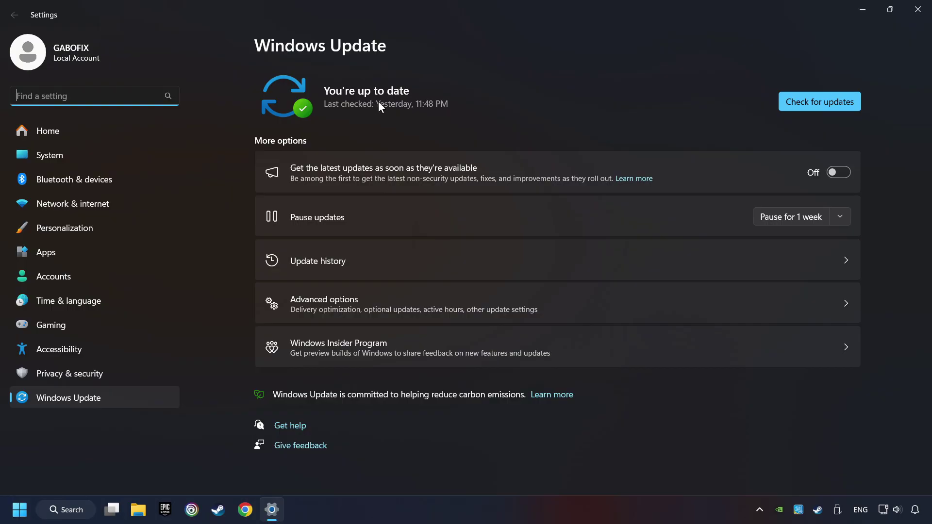
pyautogui.click(840, 101)
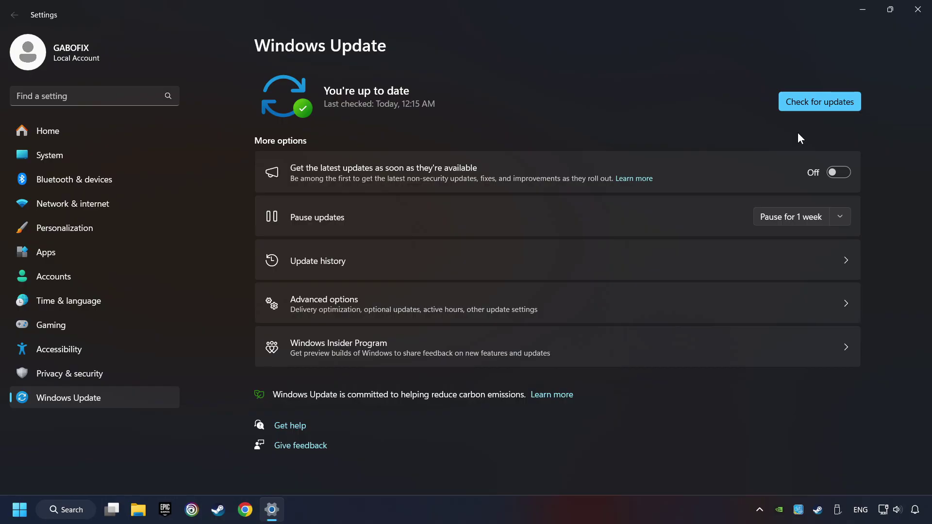
pyautogui.click(920, 9)
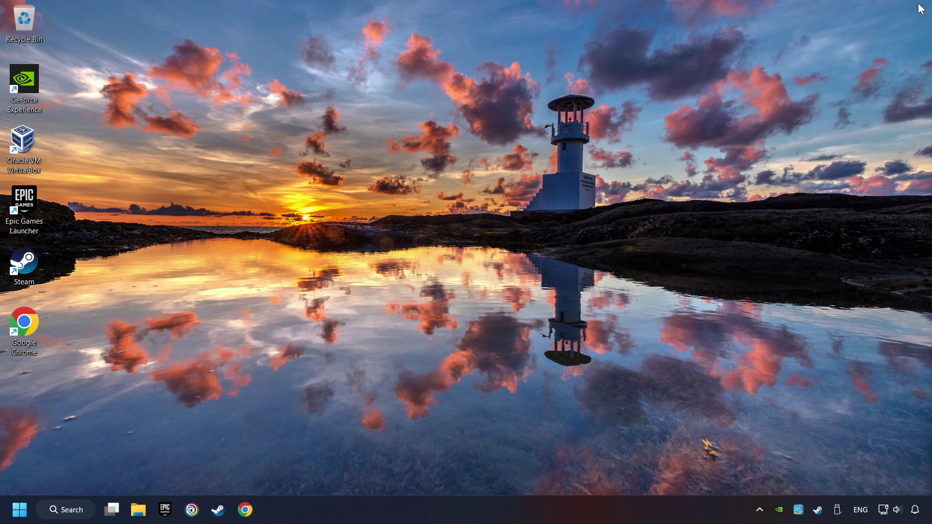
# Step: Open Task Manager from the taskbar and show its Startup apps list
pyautogui.rightClick(465, 508)
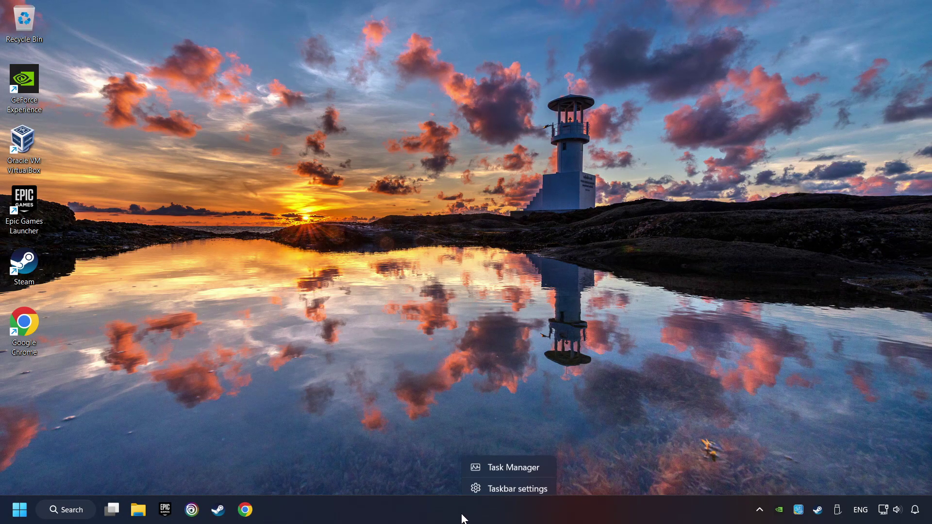
pyautogui.click(514, 467)
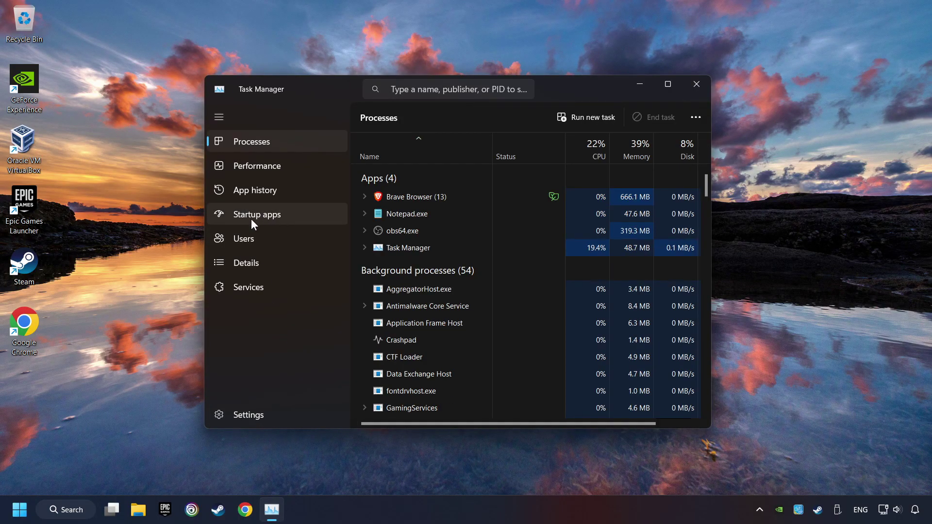
pyautogui.click(308, 216)
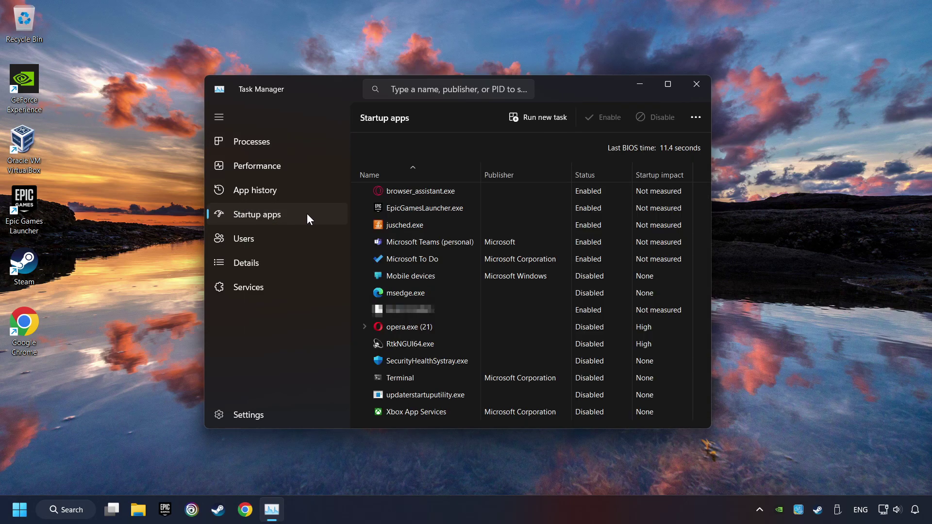
# Step: Disable Microsoft To Do, Teams, EpicGamesLauncher, jusched and browser_assistant at startup, then close Task Manager
pyautogui.click(536, 256)
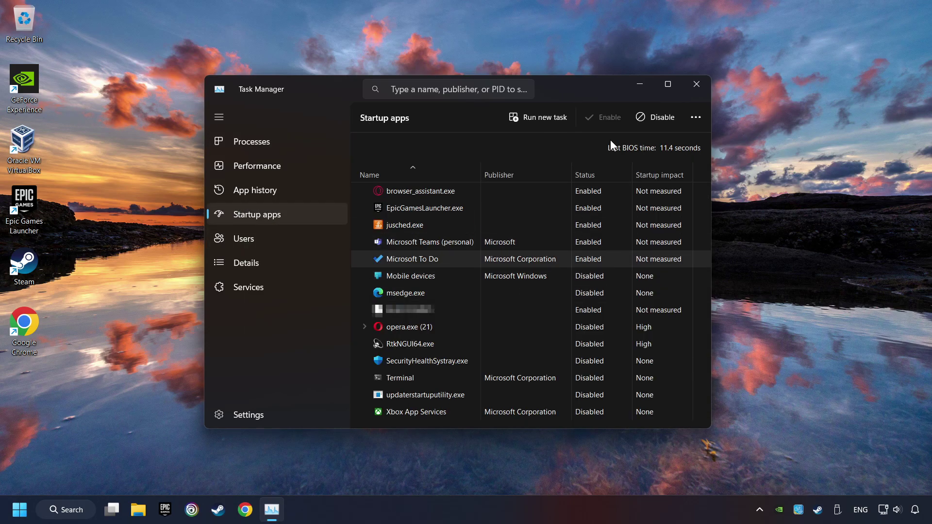
pyautogui.click(653, 119)
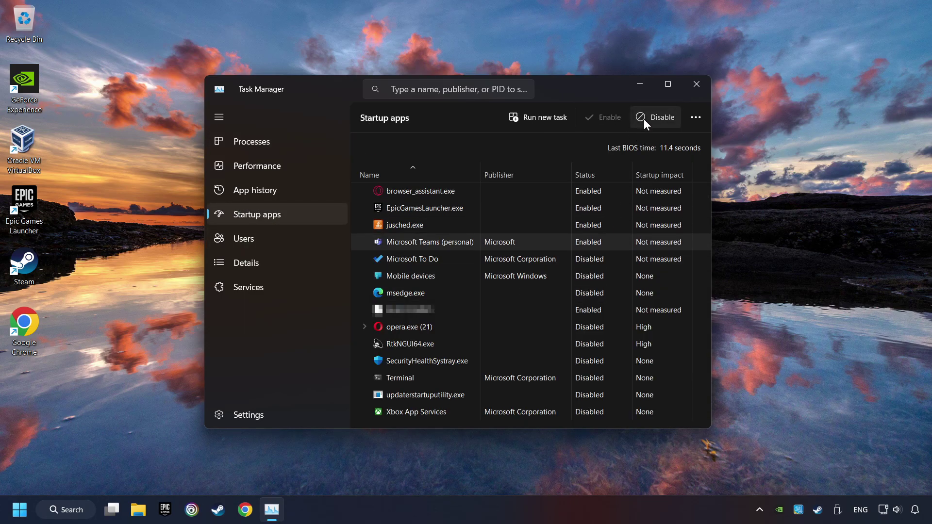
pyautogui.click(655, 117)
pyautogui.click(592, 224)
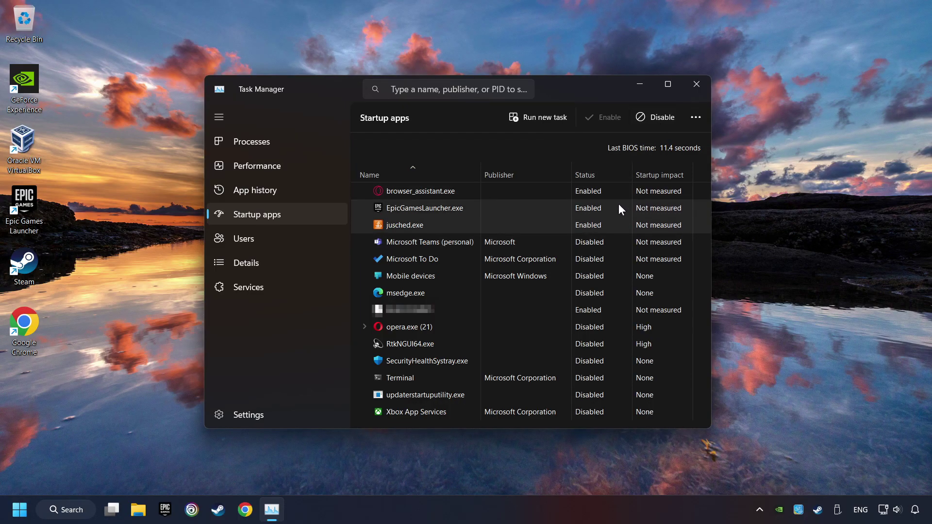
pyautogui.click(655, 117)
pyautogui.click(606, 187)
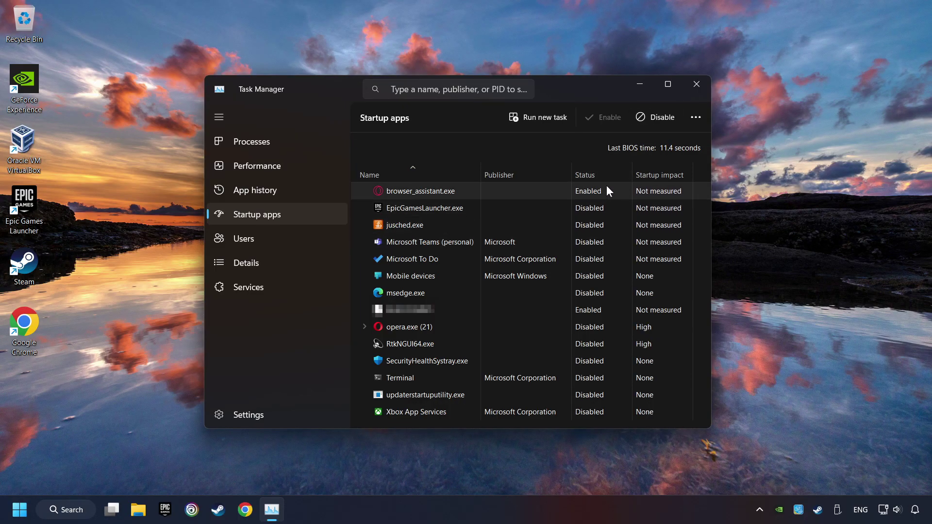
pyautogui.click(653, 119)
pyautogui.click(704, 85)
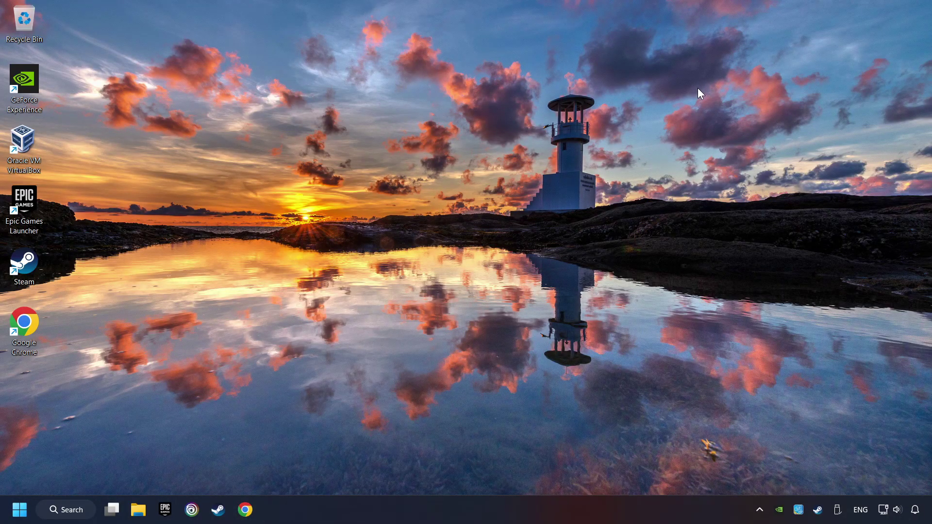
pyautogui.click(57, 510)
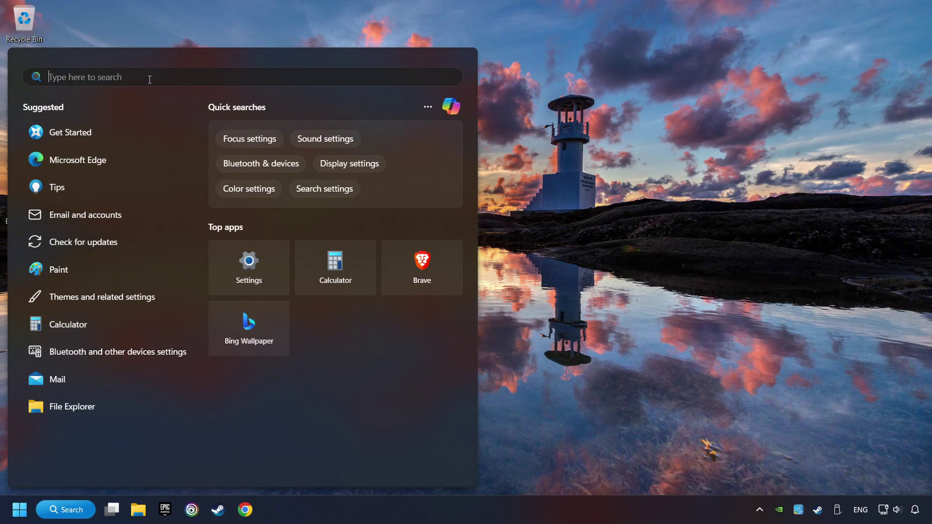
pyautogui.write('windows se')
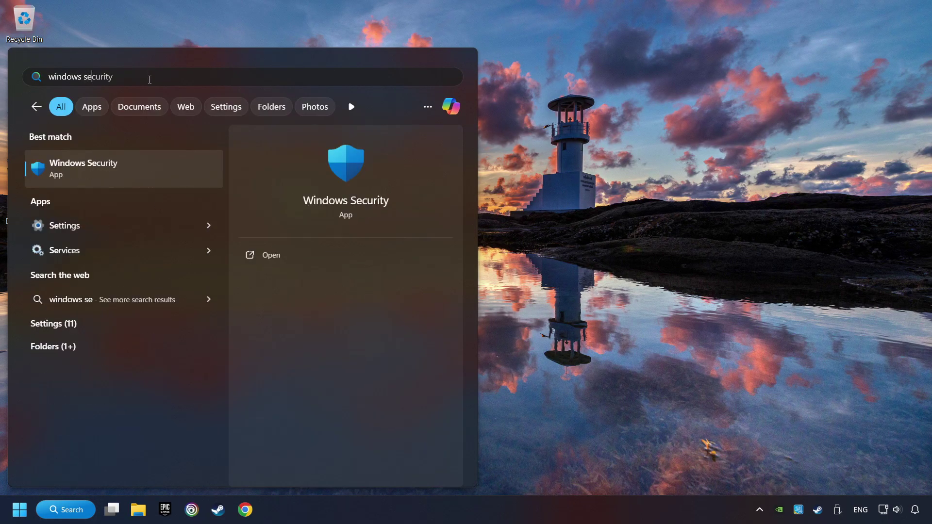
pyautogui.write('curity')
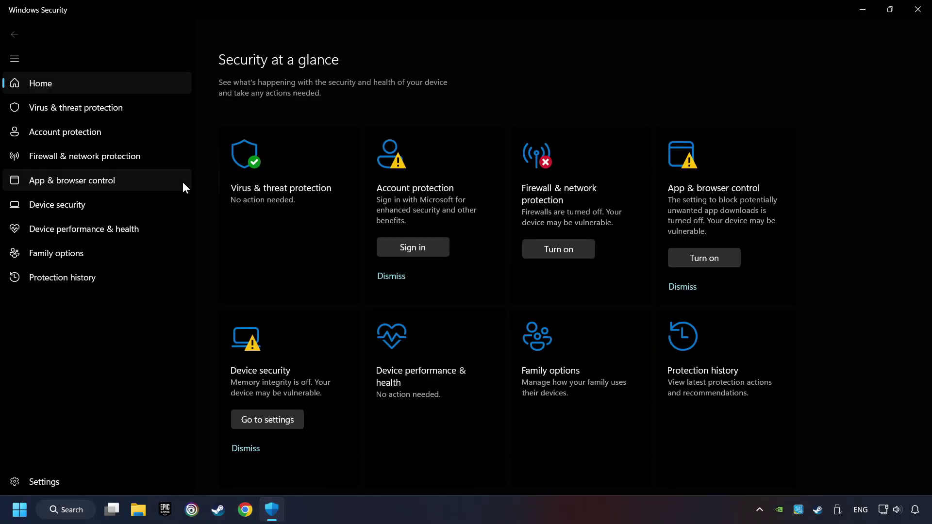
pyautogui.click(302, 209)
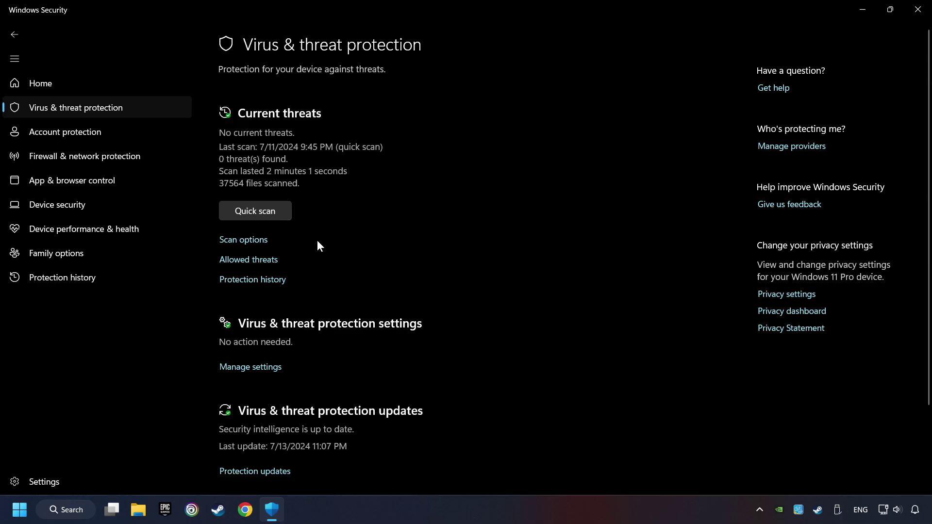
pyautogui.scroll(-2, 318, 242)
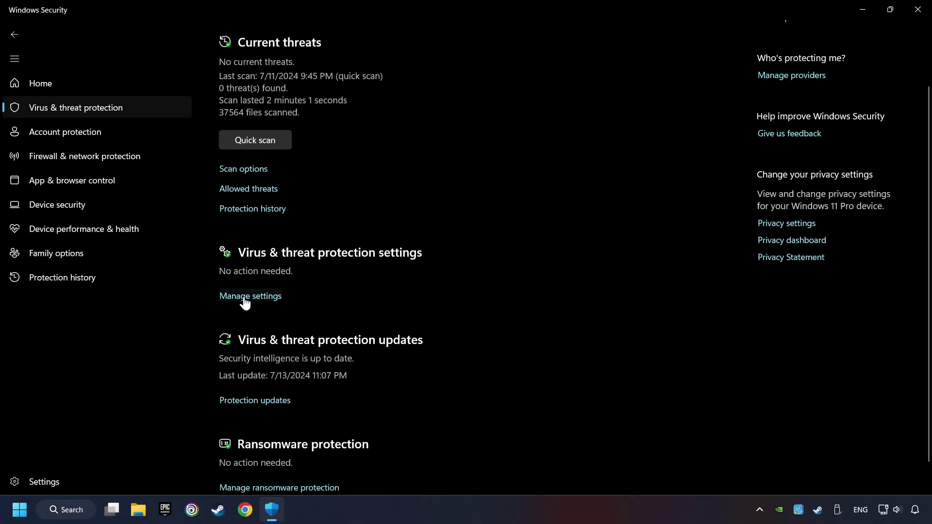
pyautogui.click(271, 297)
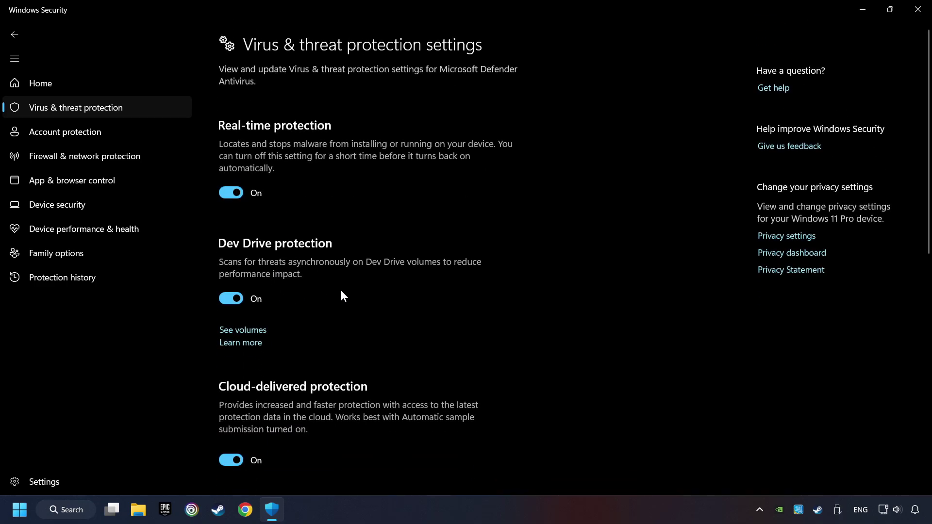
pyautogui.scroll(-10, 341, 295)
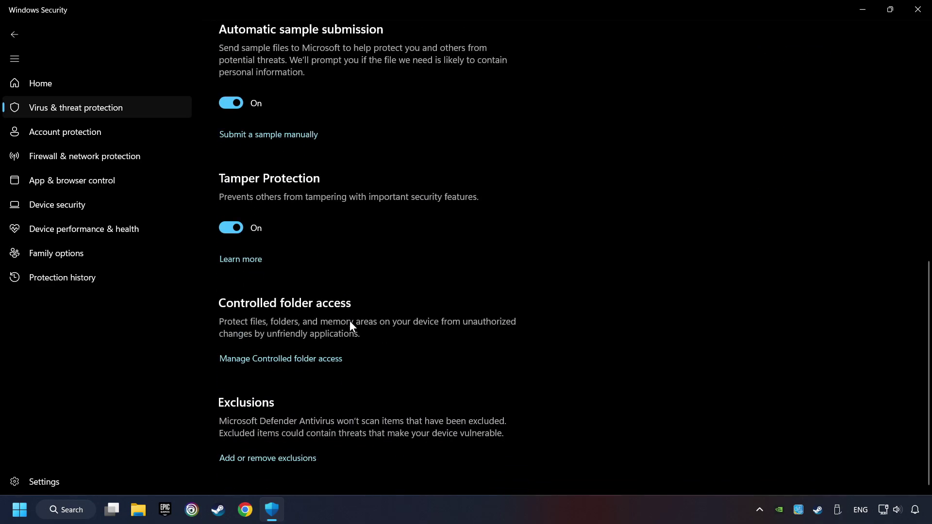
pyautogui.click(280, 460)
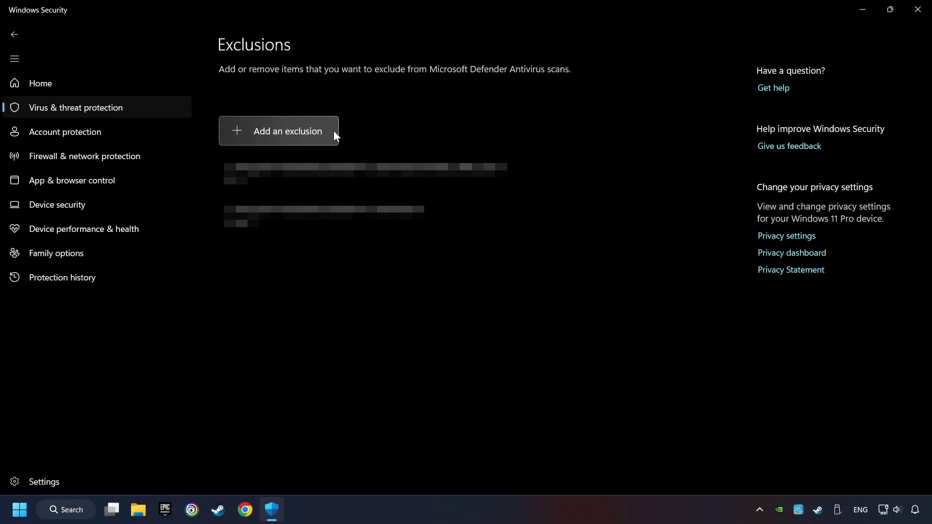
# Step: Close Windows Security and unlock the firewall's allowed-apps list for editing
pyautogui.click(916, 14)
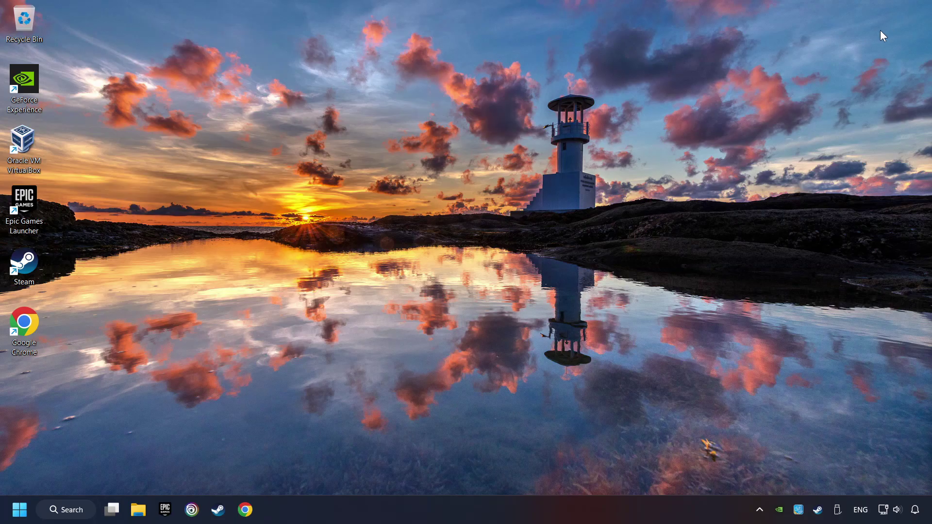
pyautogui.click(91, 511)
pyautogui.write('f')
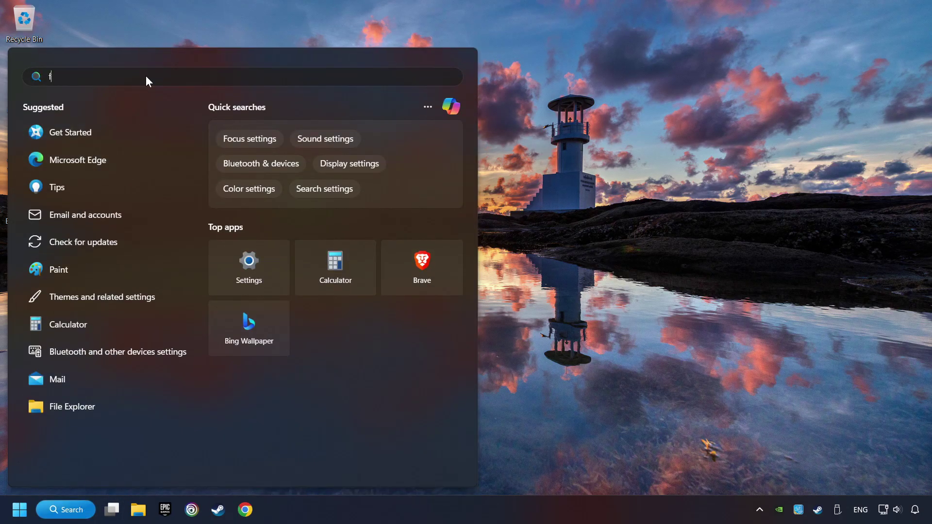
pyautogui.write('irewall')
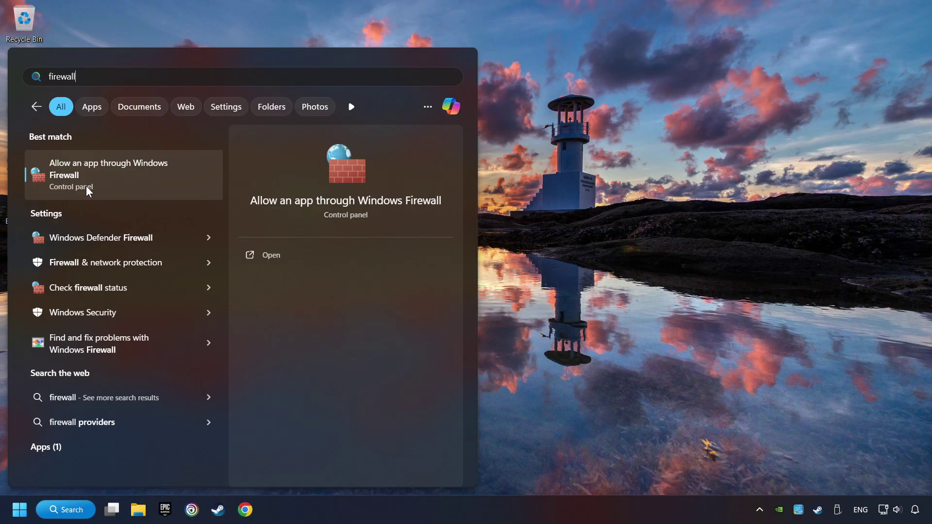
pyautogui.click(191, 171)
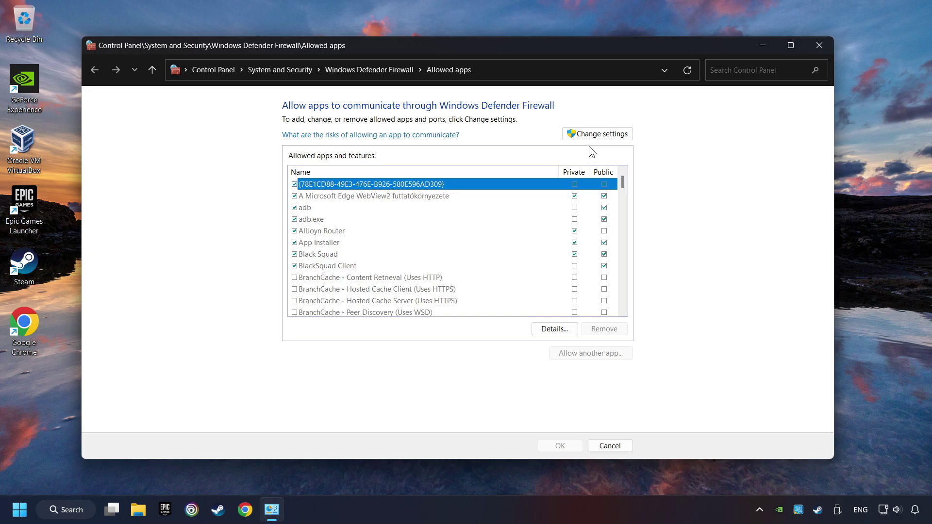
pyautogui.click(613, 131)
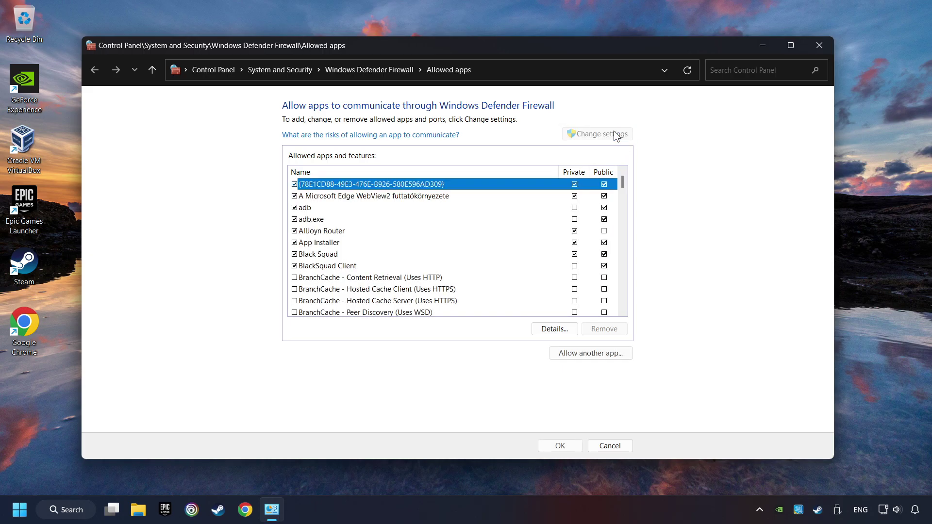
# Step: Allow GAME.exe through the firewall on private and public networks and save the change
pyautogui.scroll(-20, 492, 233)
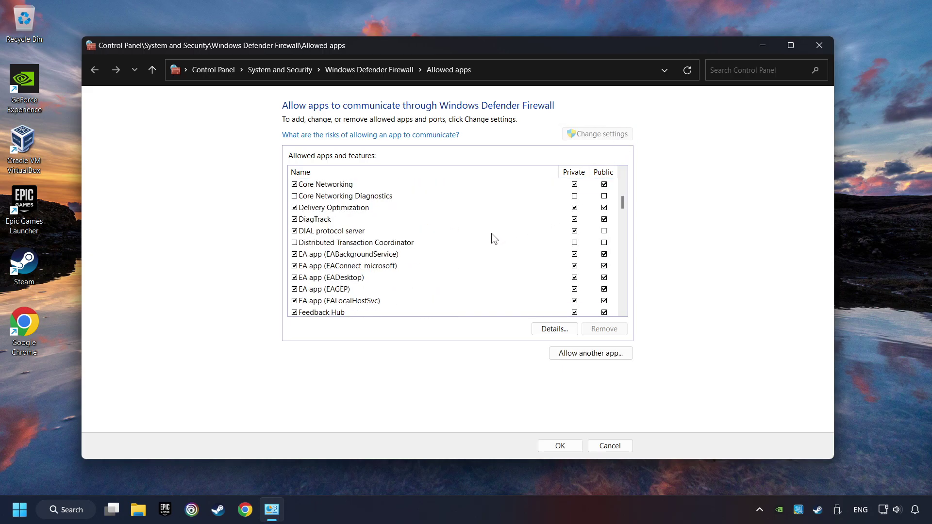
pyautogui.scroll(20, 439, 227)
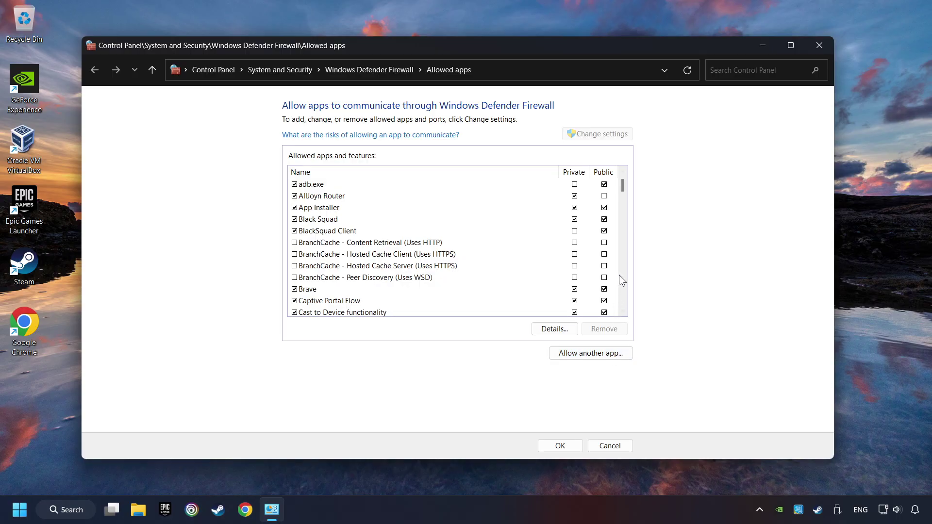
pyautogui.scroll(-9, 617, 189)
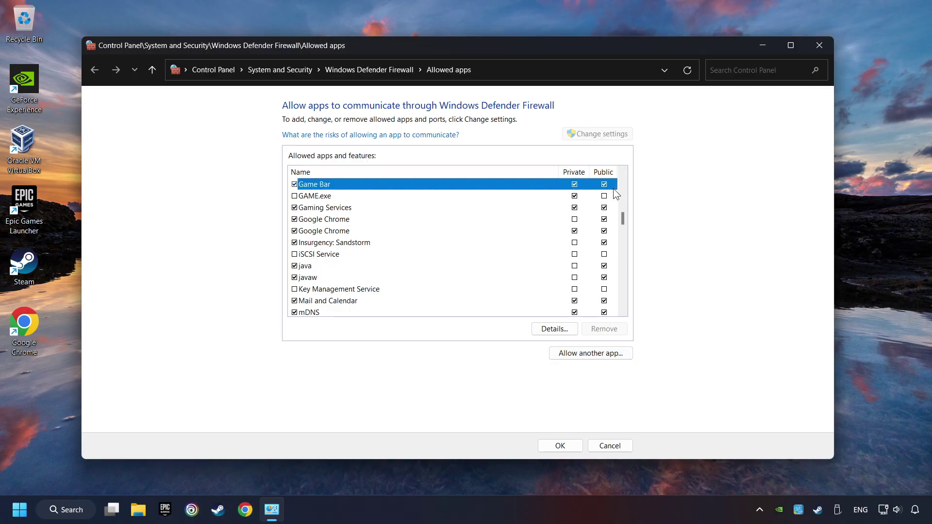
pyautogui.click(534, 195)
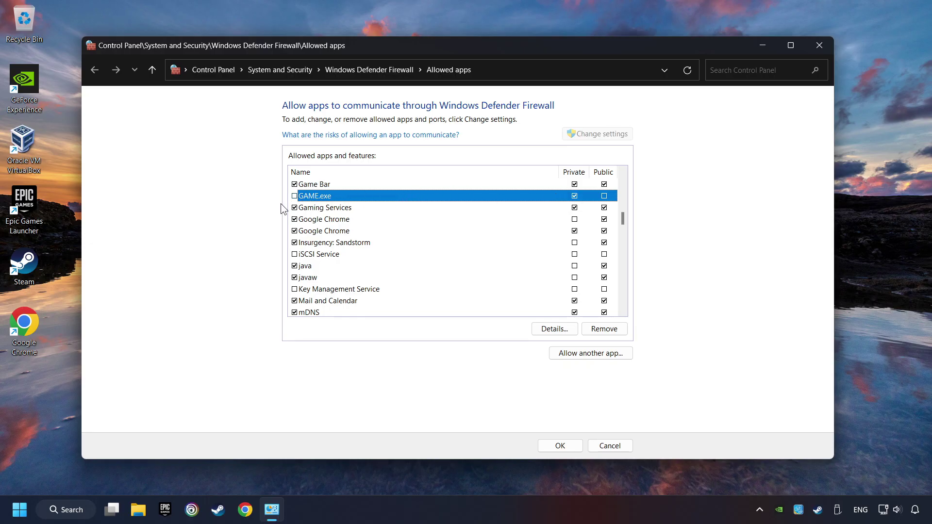
pyautogui.click(294, 197)
pyautogui.click(605, 196)
pyautogui.click(561, 447)
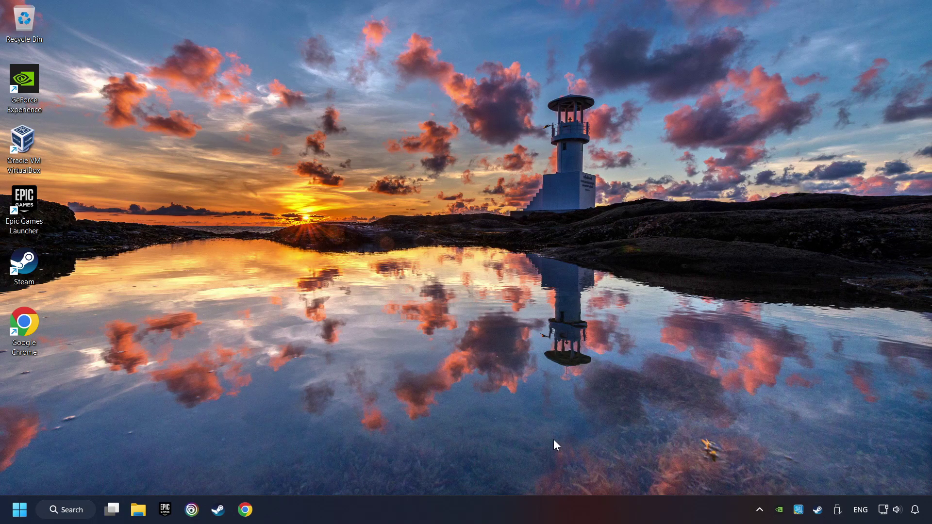
# Step: Launch Command Prompt as administrator from a 'cmd' search
pyautogui.click(79, 509)
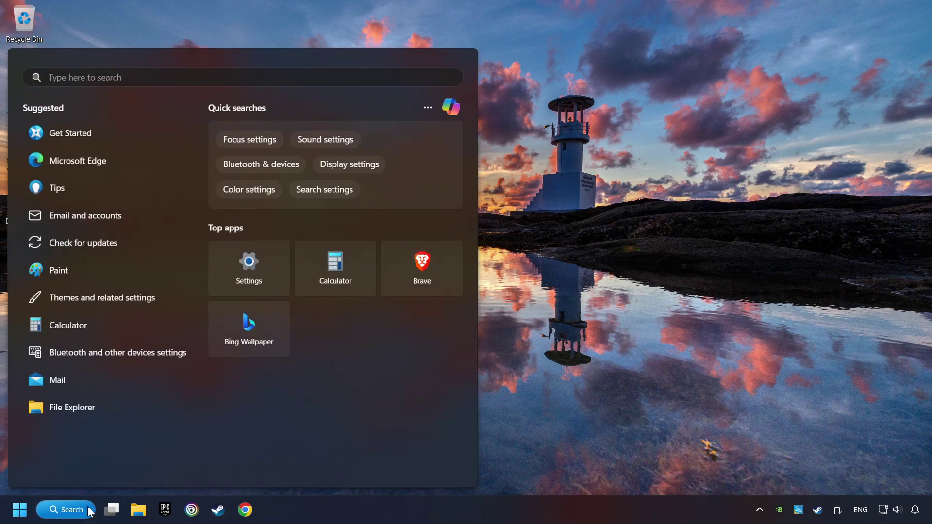
pyautogui.write('cmd')
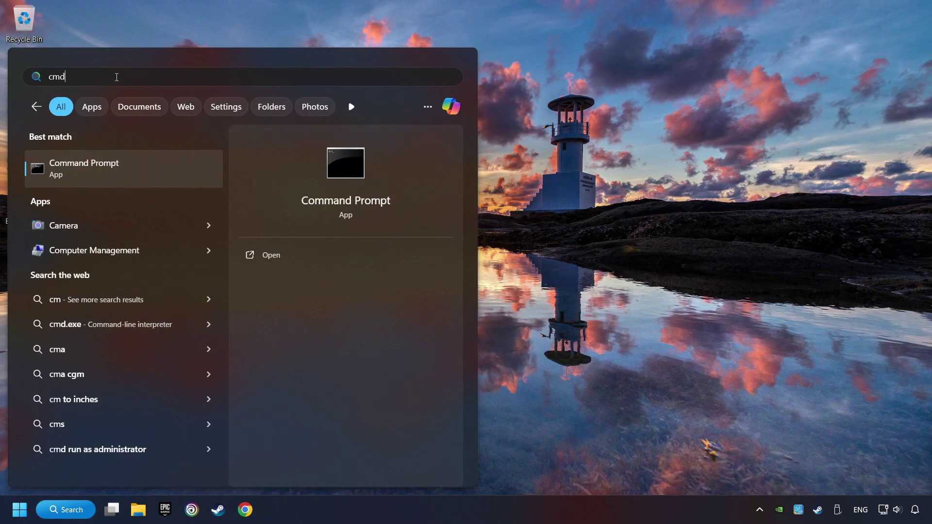
pyautogui.rightClick(182, 169)
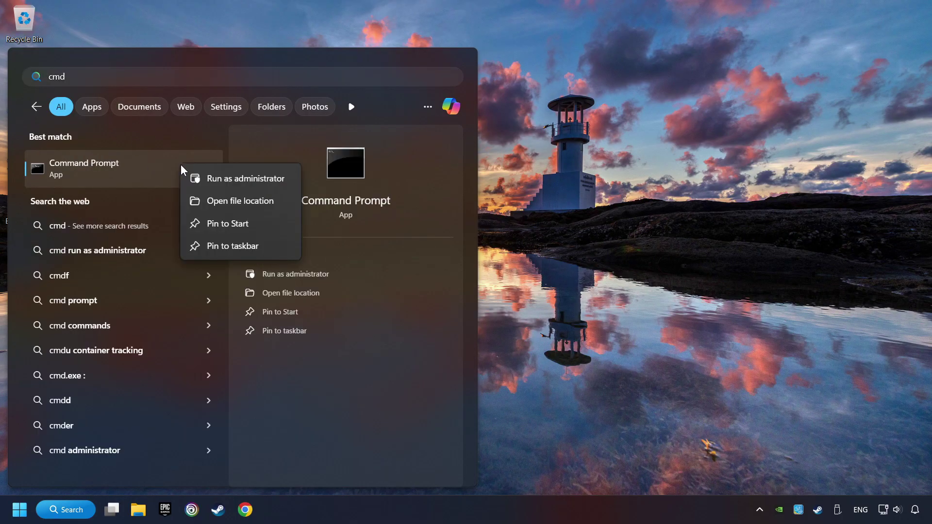
pyautogui.click(235, 180)
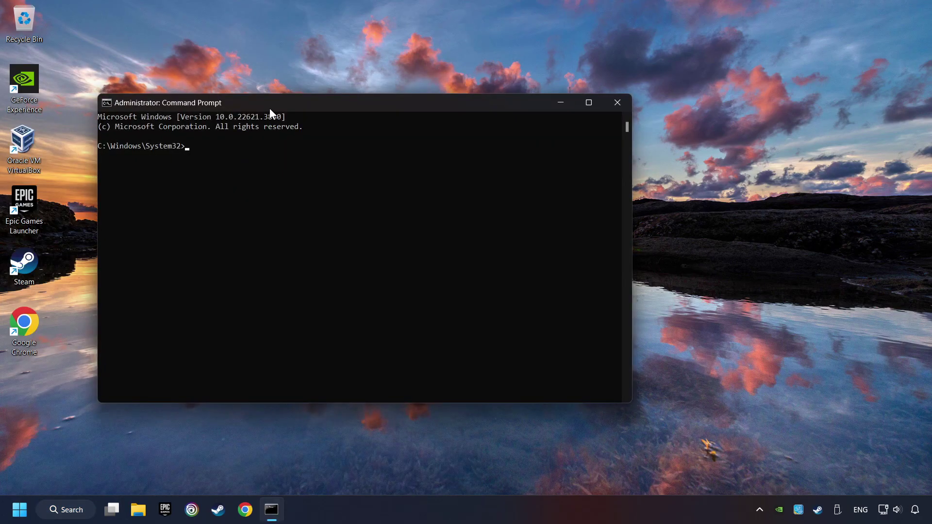
pyautogui.moveTo(381, 122); pyautogui.dragTo(375, 117)
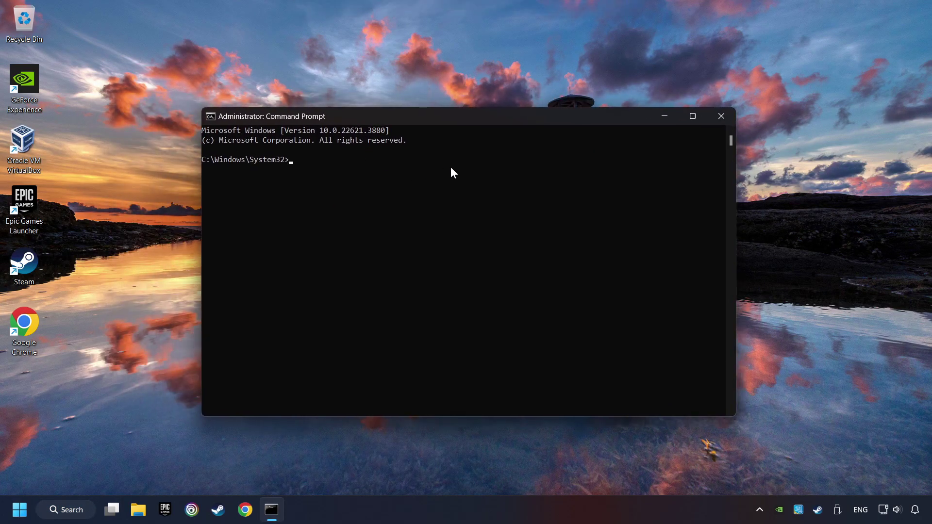
# Step: Run sfc /scannow to start the system file check, then bring up the Start menu
pyautogui.write('sfc /scannow')
pyautogui.press('Return')
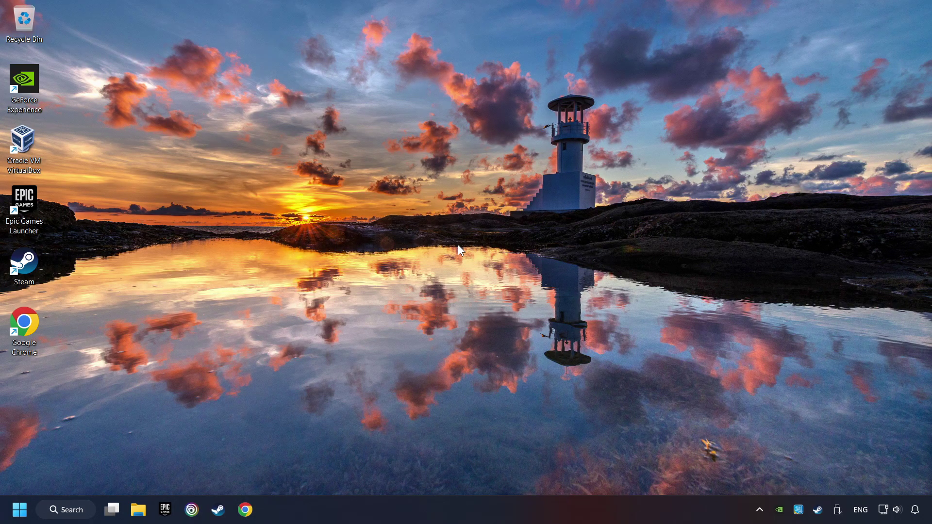
pyautogui.click(20, 510)
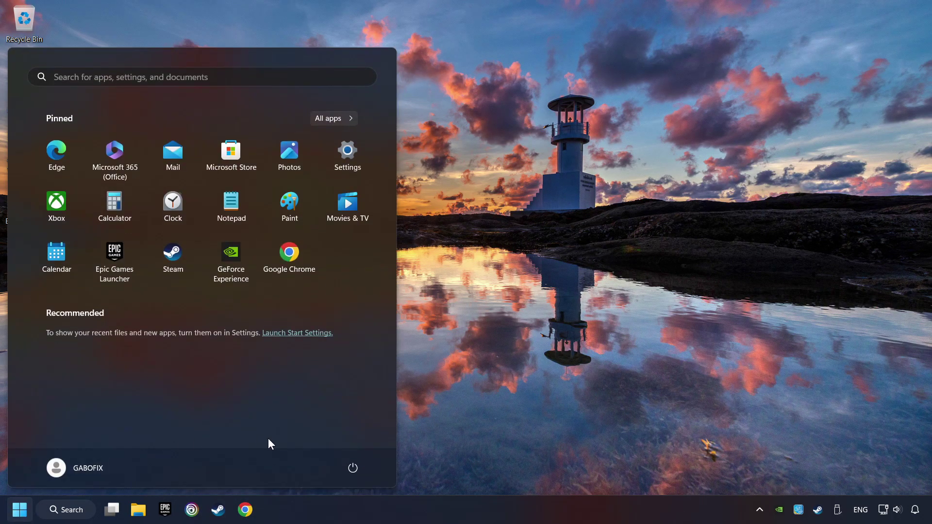